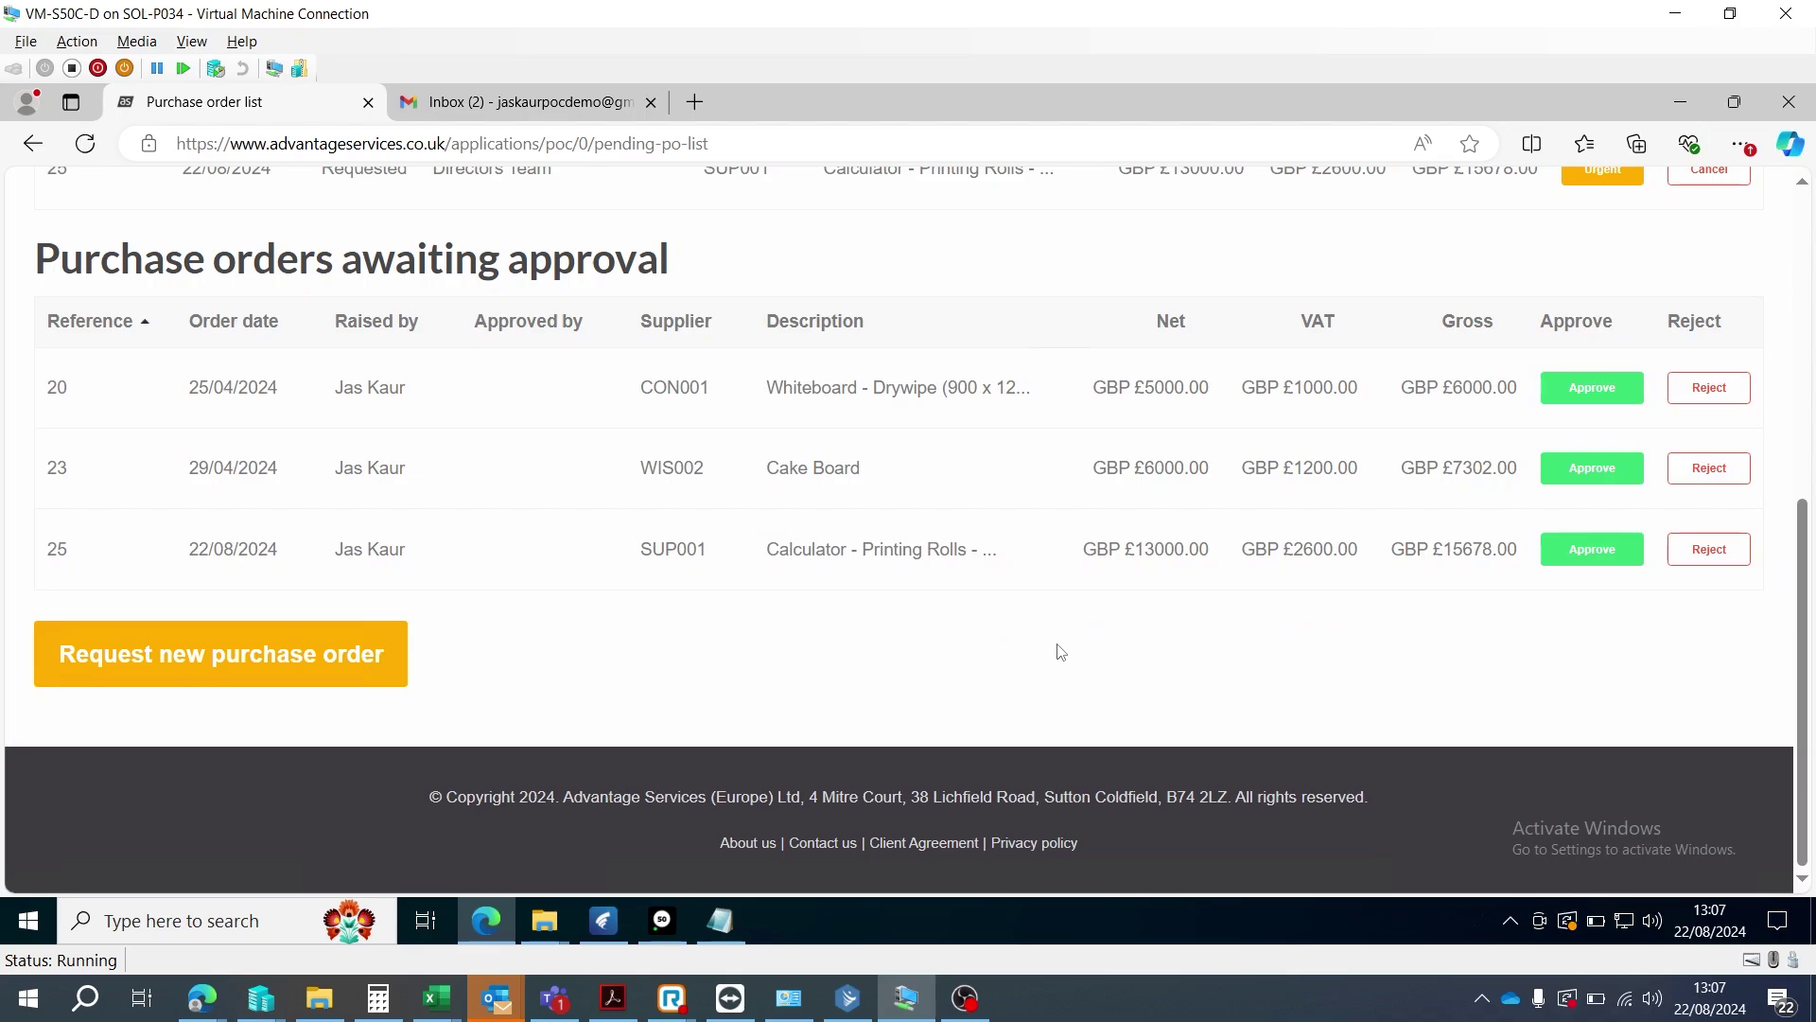
- Open the Calculator - Printing Rolls purchase order awaiting approval and review its supplier, project, dates, product line and totals
left_click(979, 558)
scroll(969, 572, "down", 4)
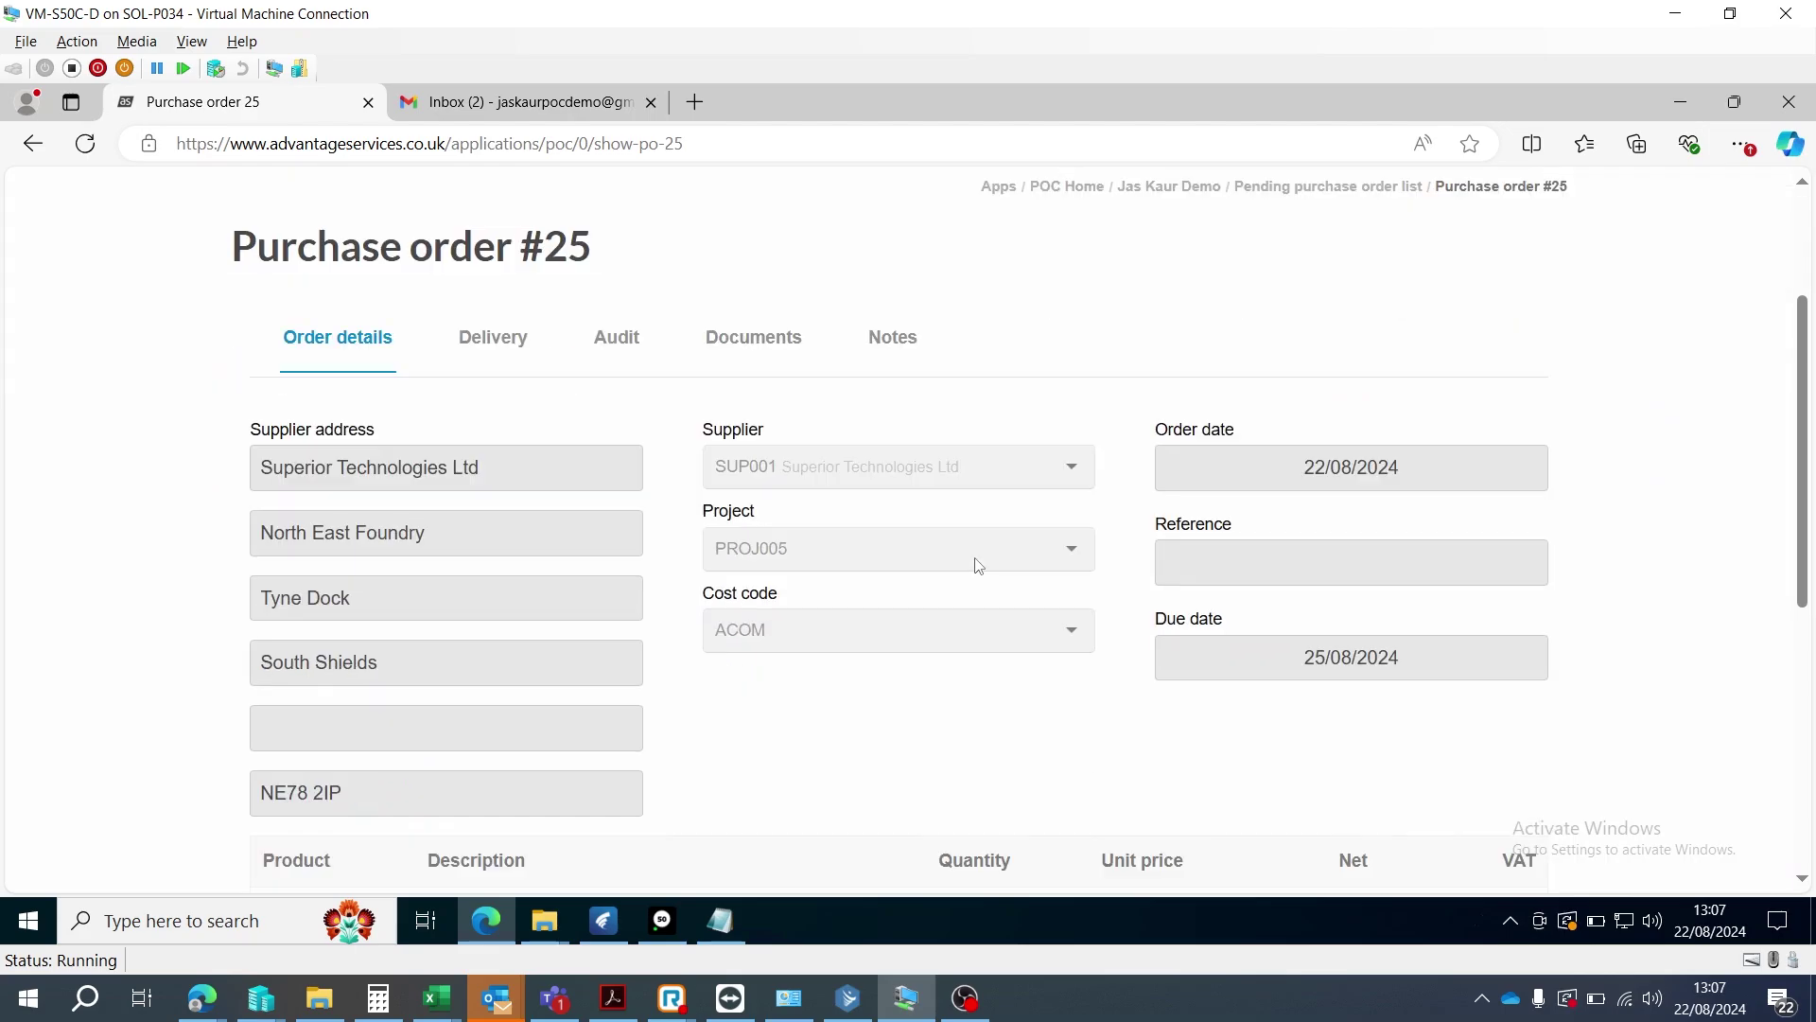
scroll(957, 592, "down", 1)
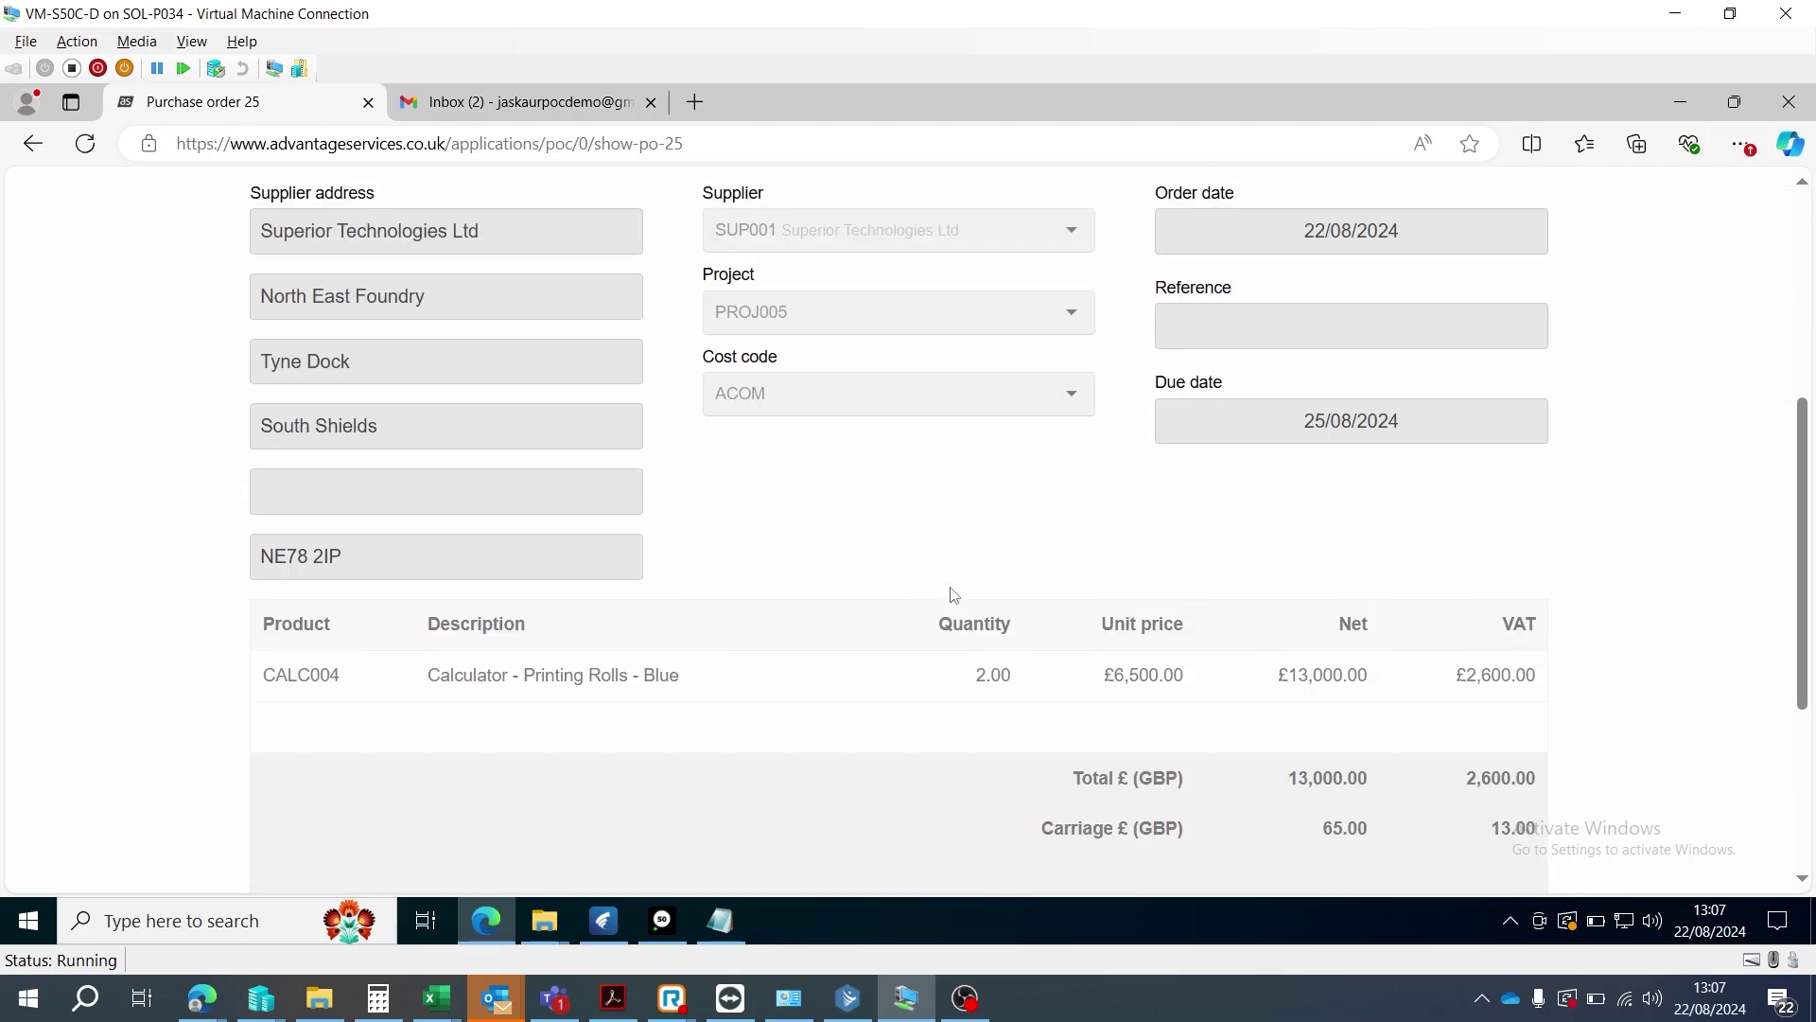
scroll(954, 594, "up", 1)
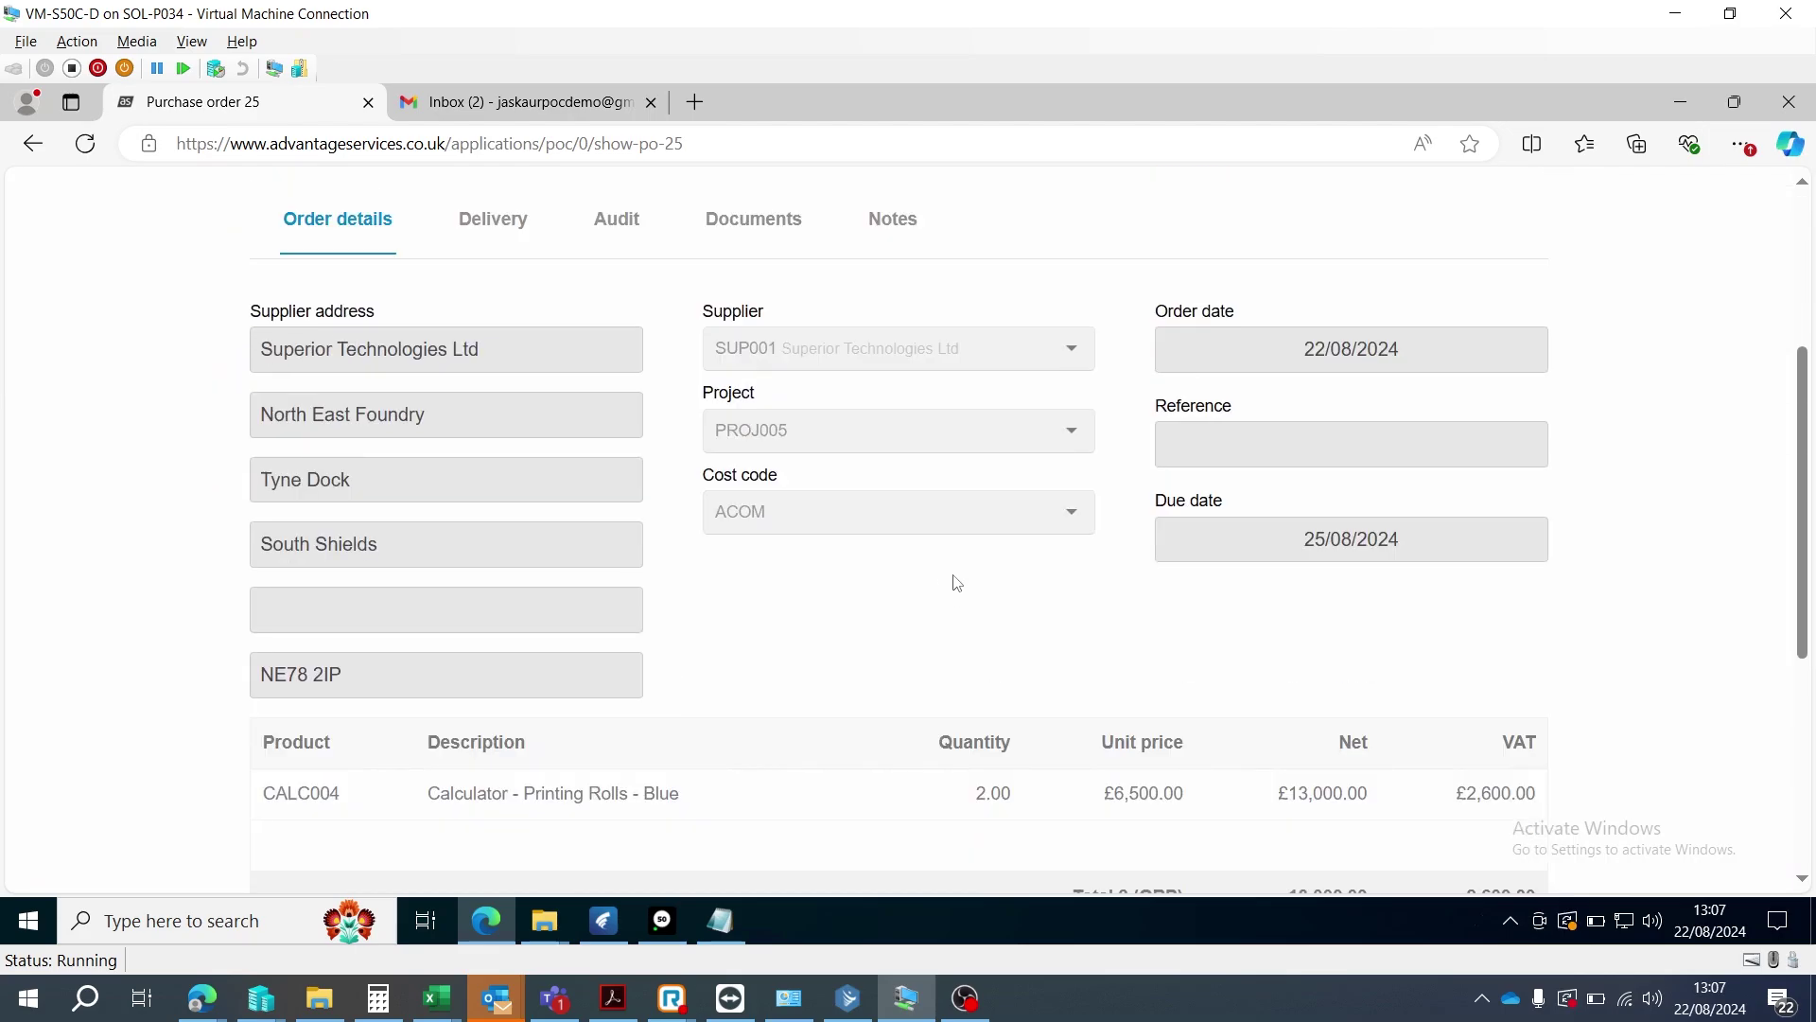
scroll(957, 587, "down", 2)
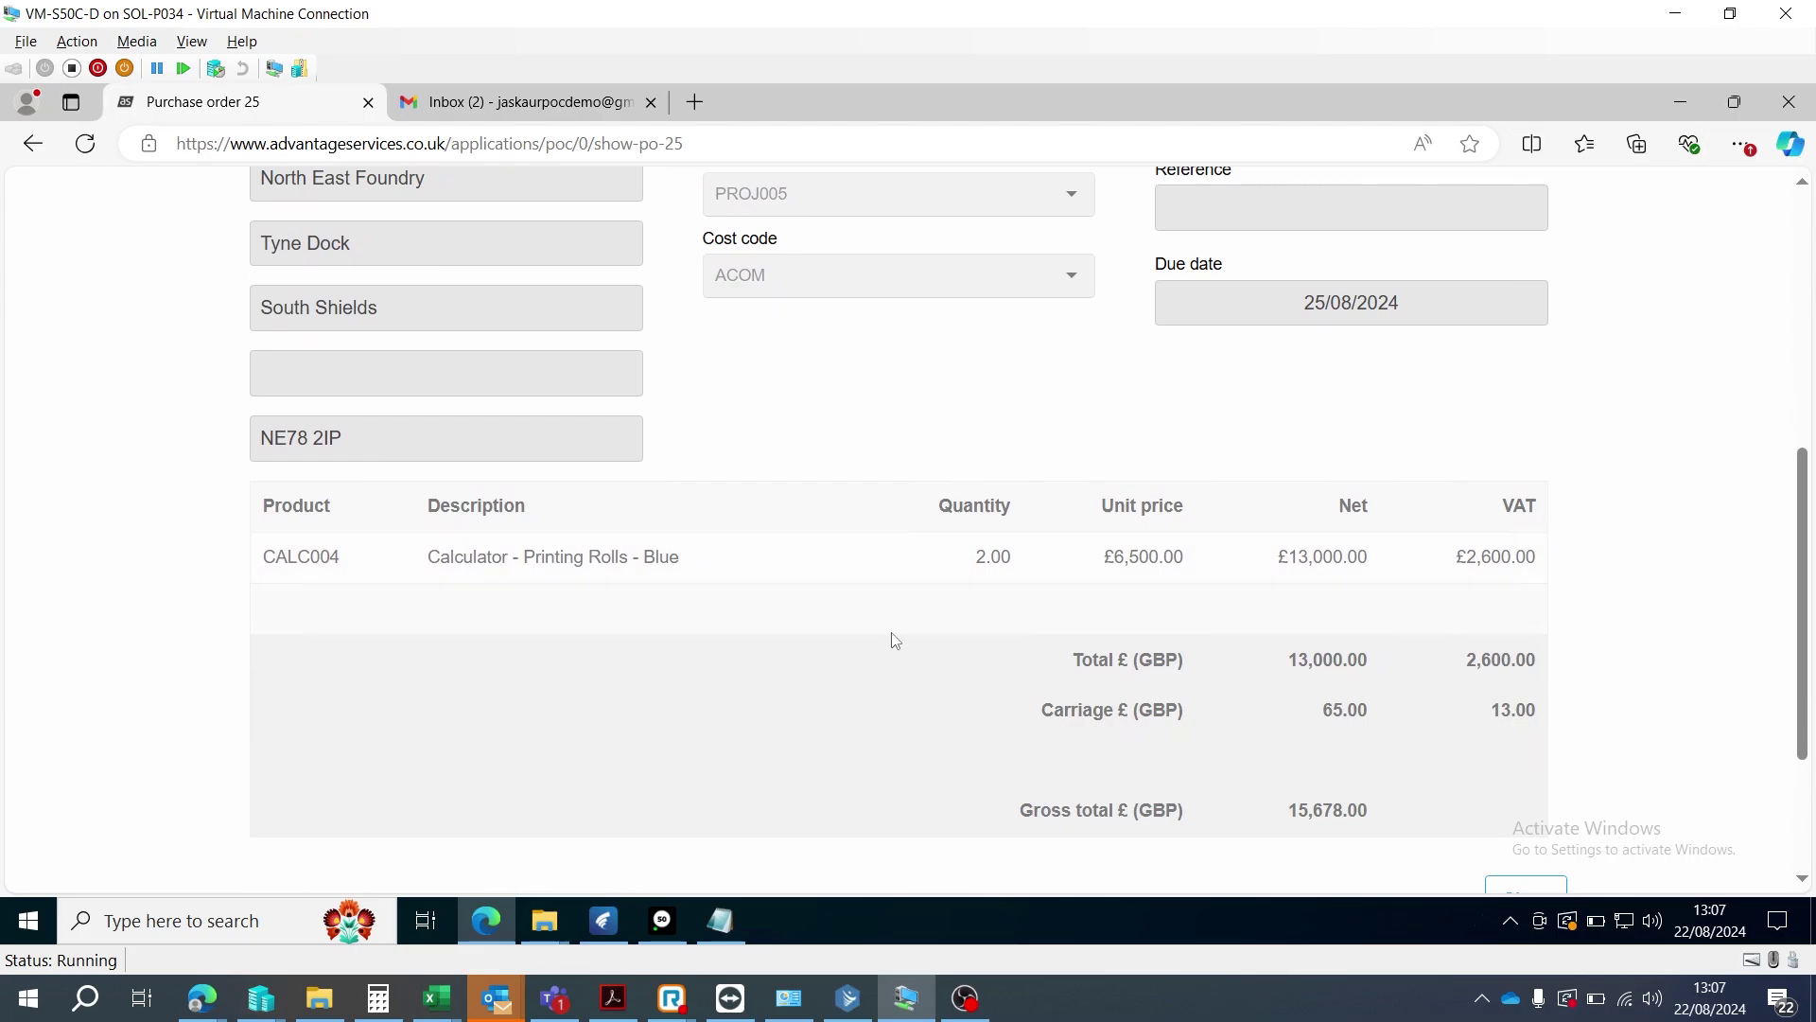
scroll(888, 750, "up", 3)
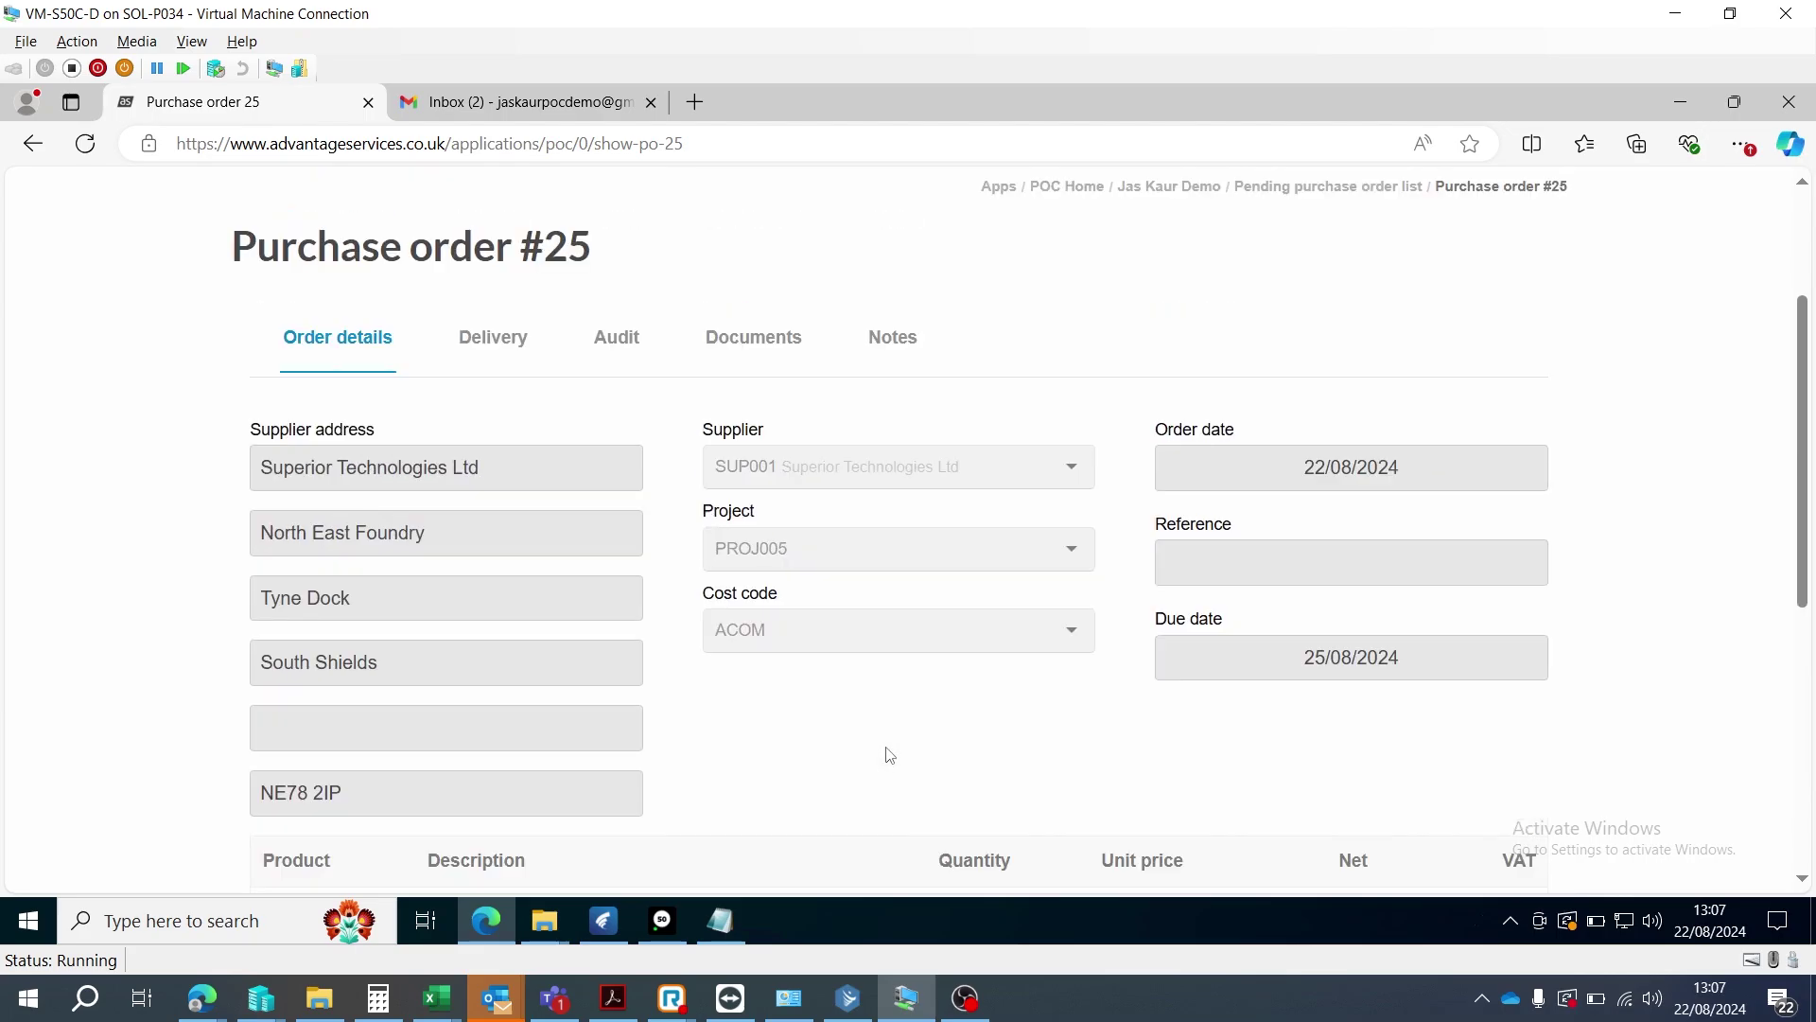
scroll(889, 757, "down", 1)
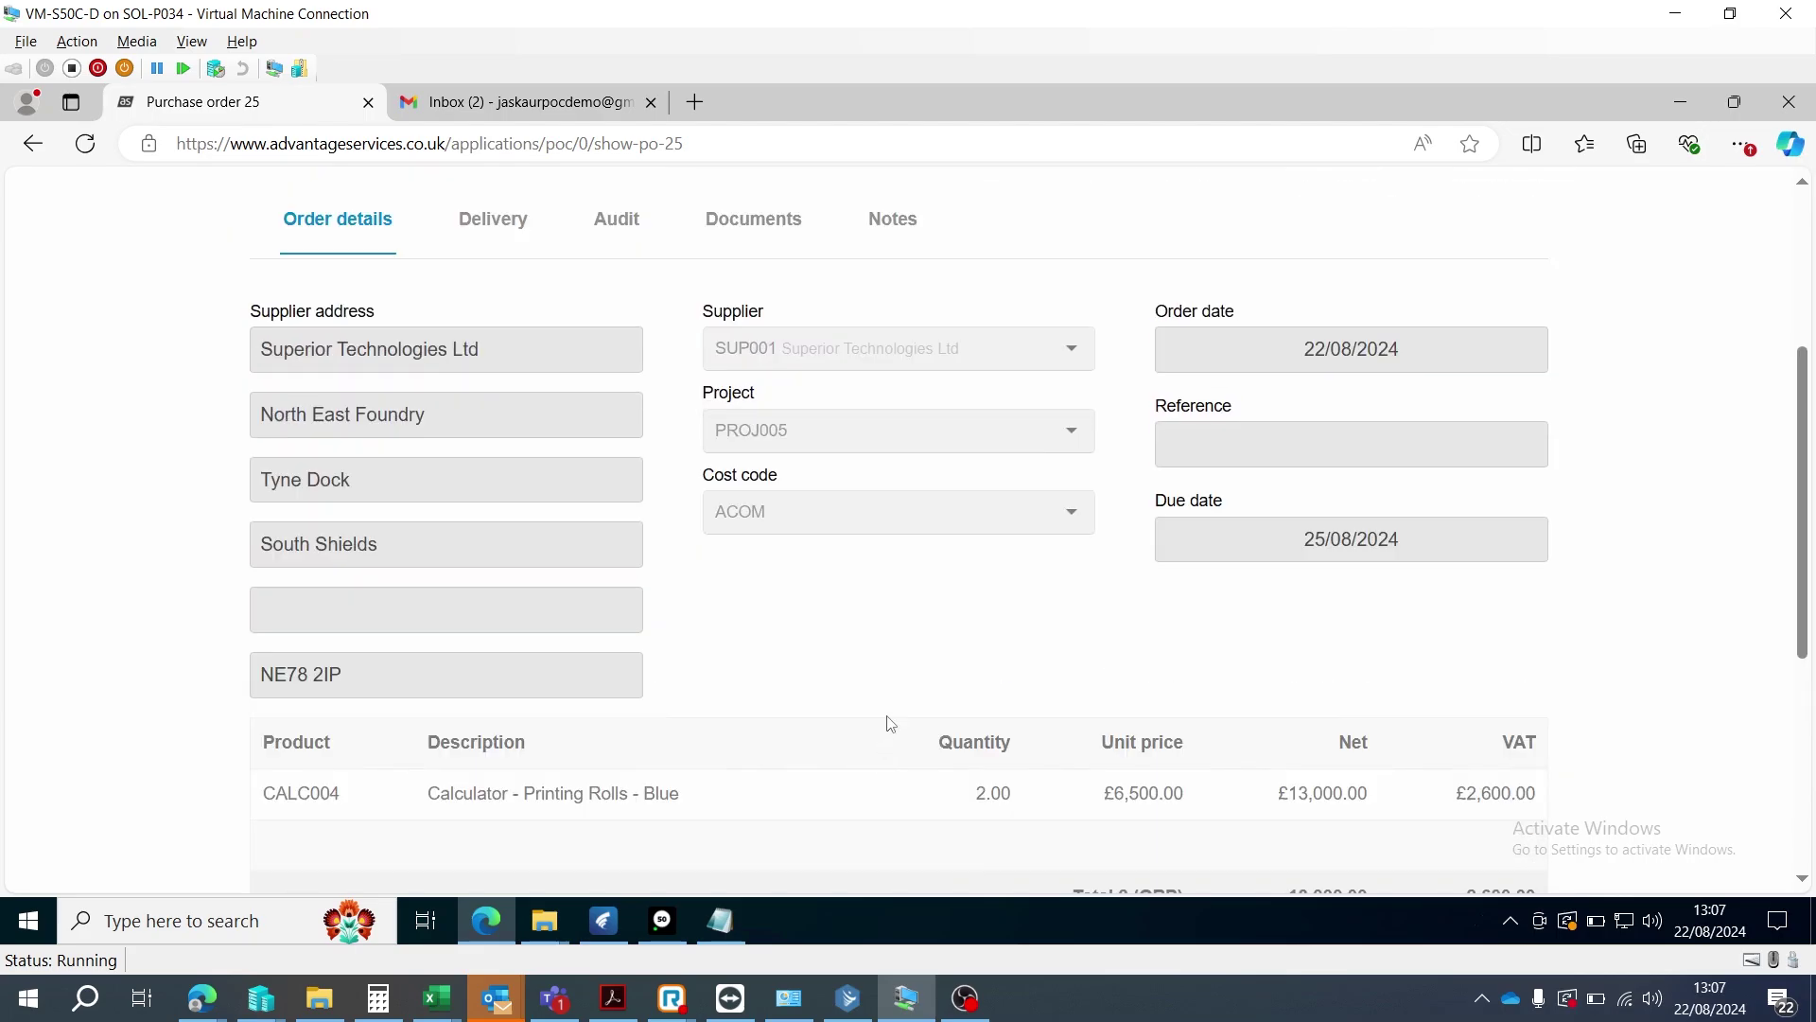
- Review the purchase order's delivery address, supplier order details, analysis fields and carriage
left_click(519, 228)
scroll(775, 680, "down", 2)
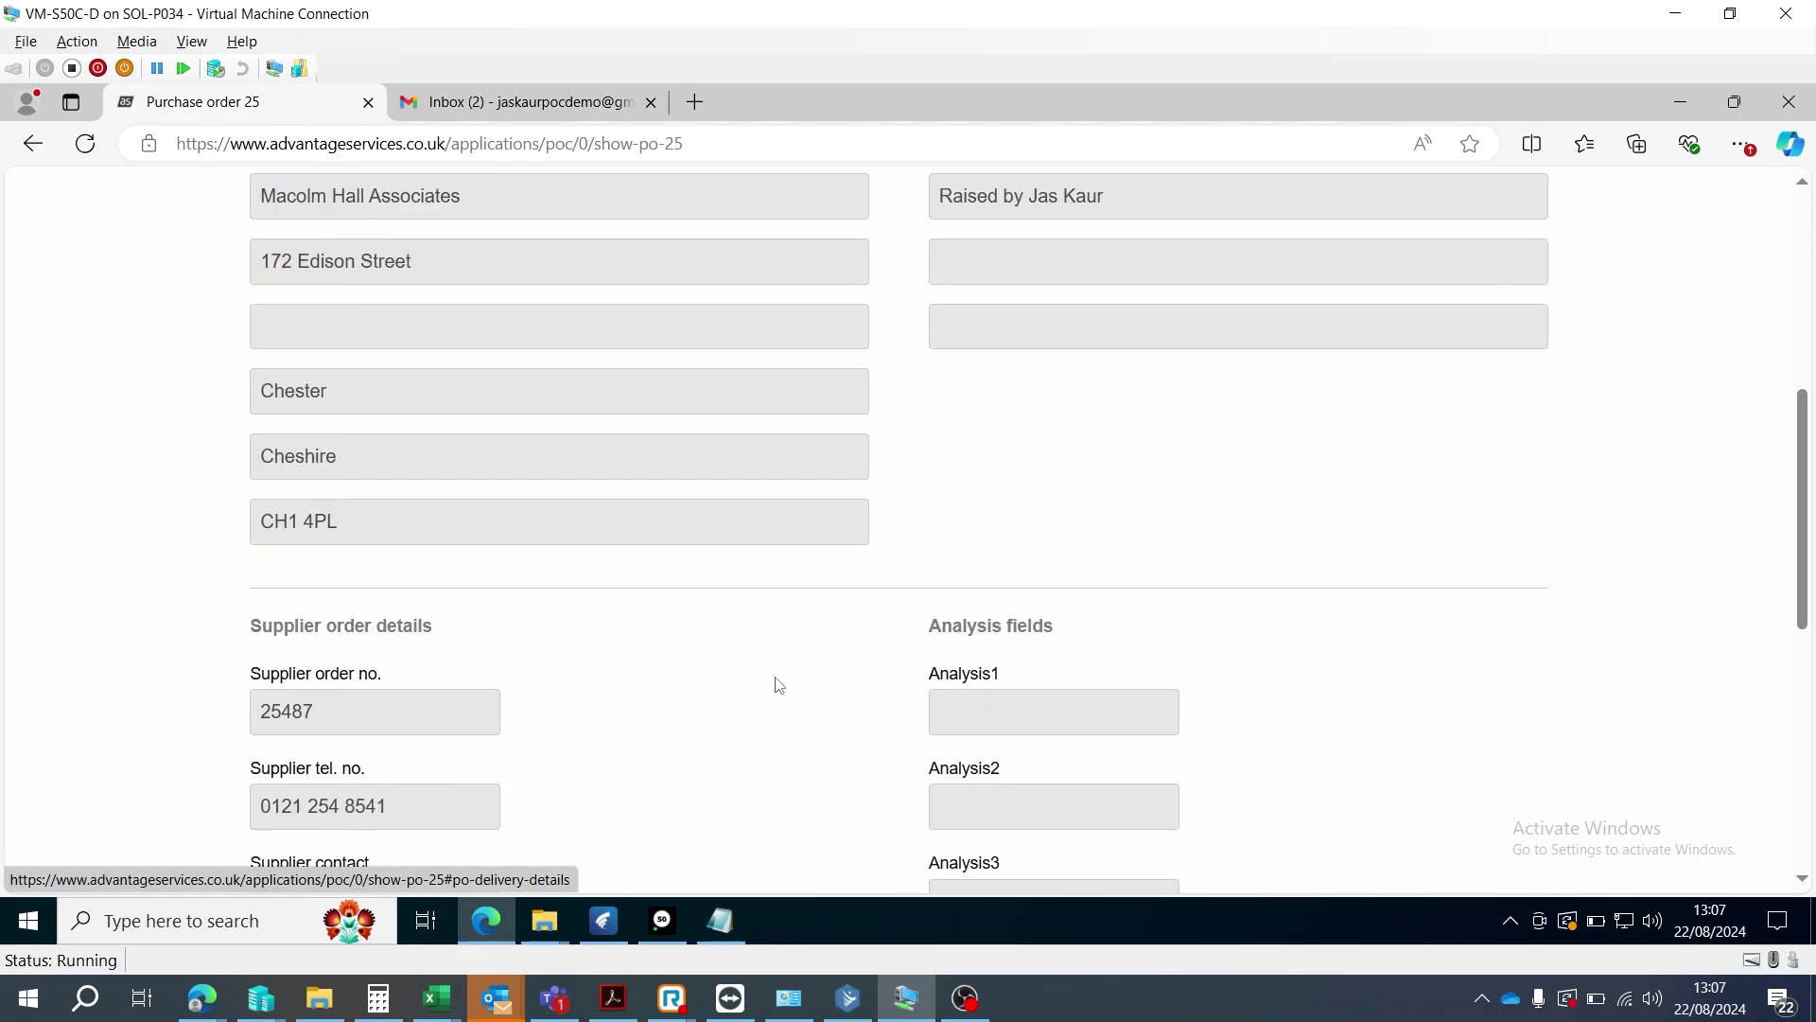
scroll(772, 681, "down", 6)
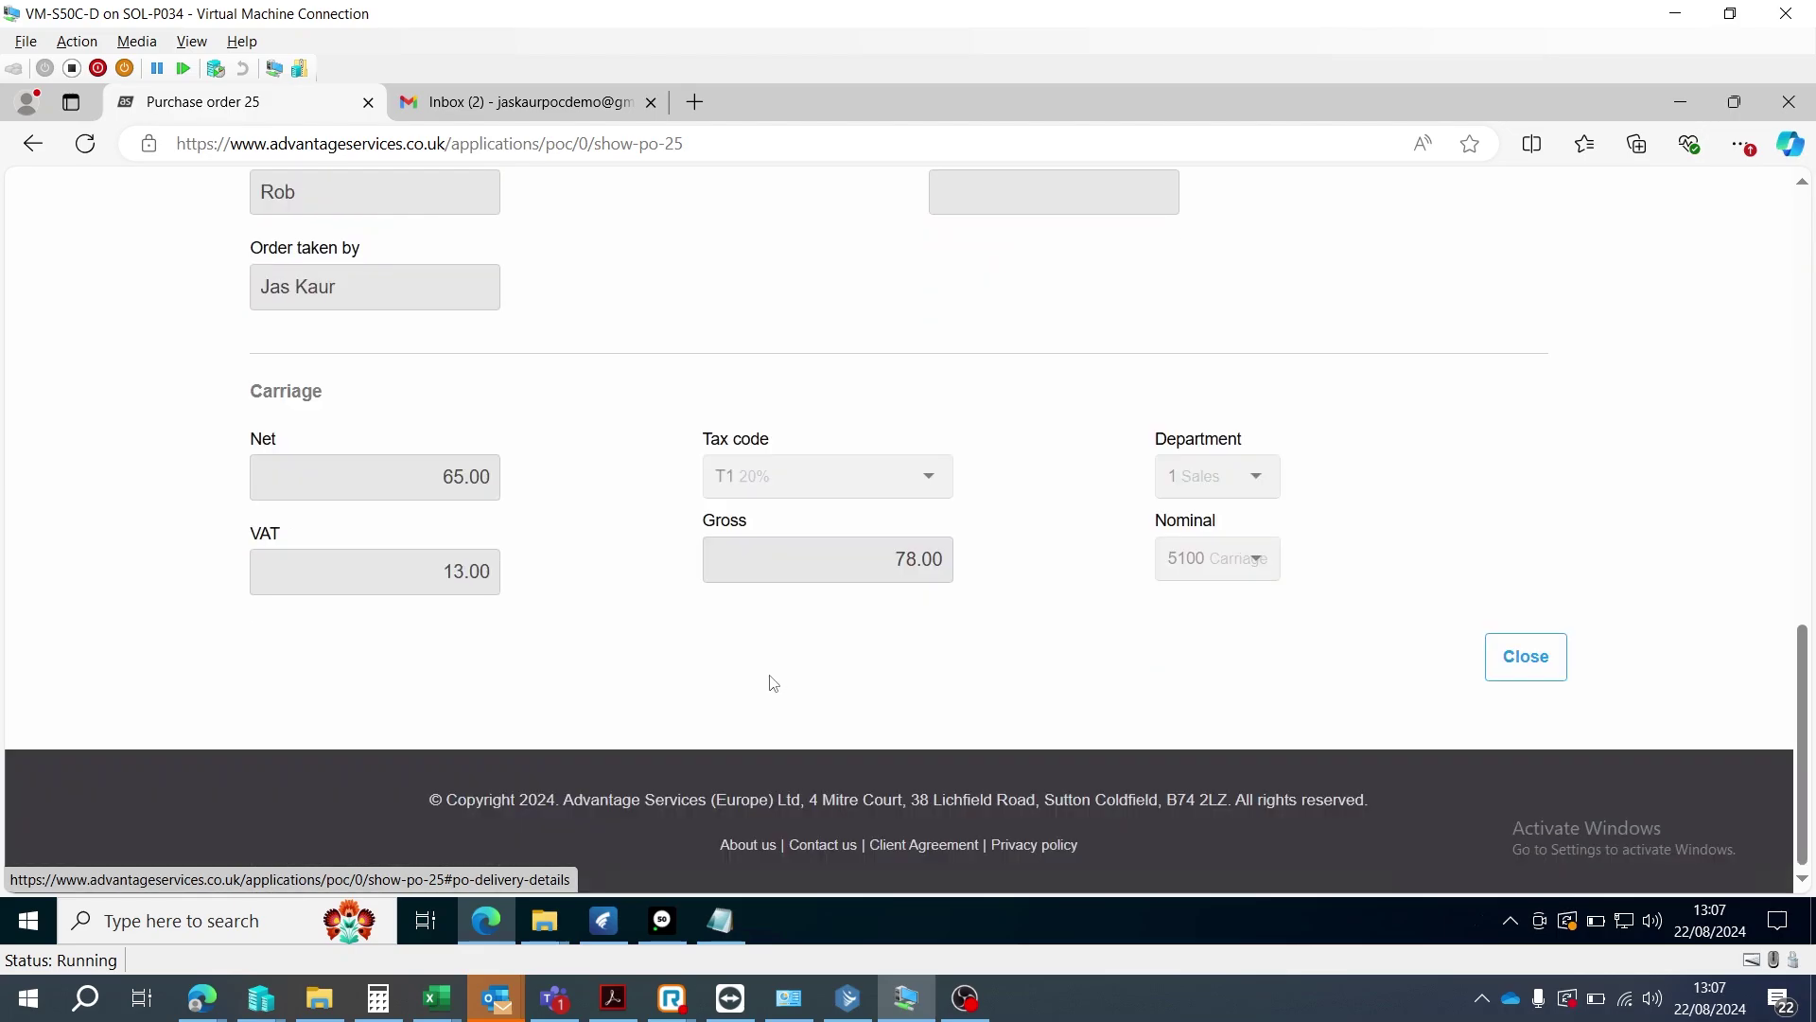
- Check the purchase order's approval history, attached documents and notes
scroll(767, 663, "up", 9)
left_click(615, 344)
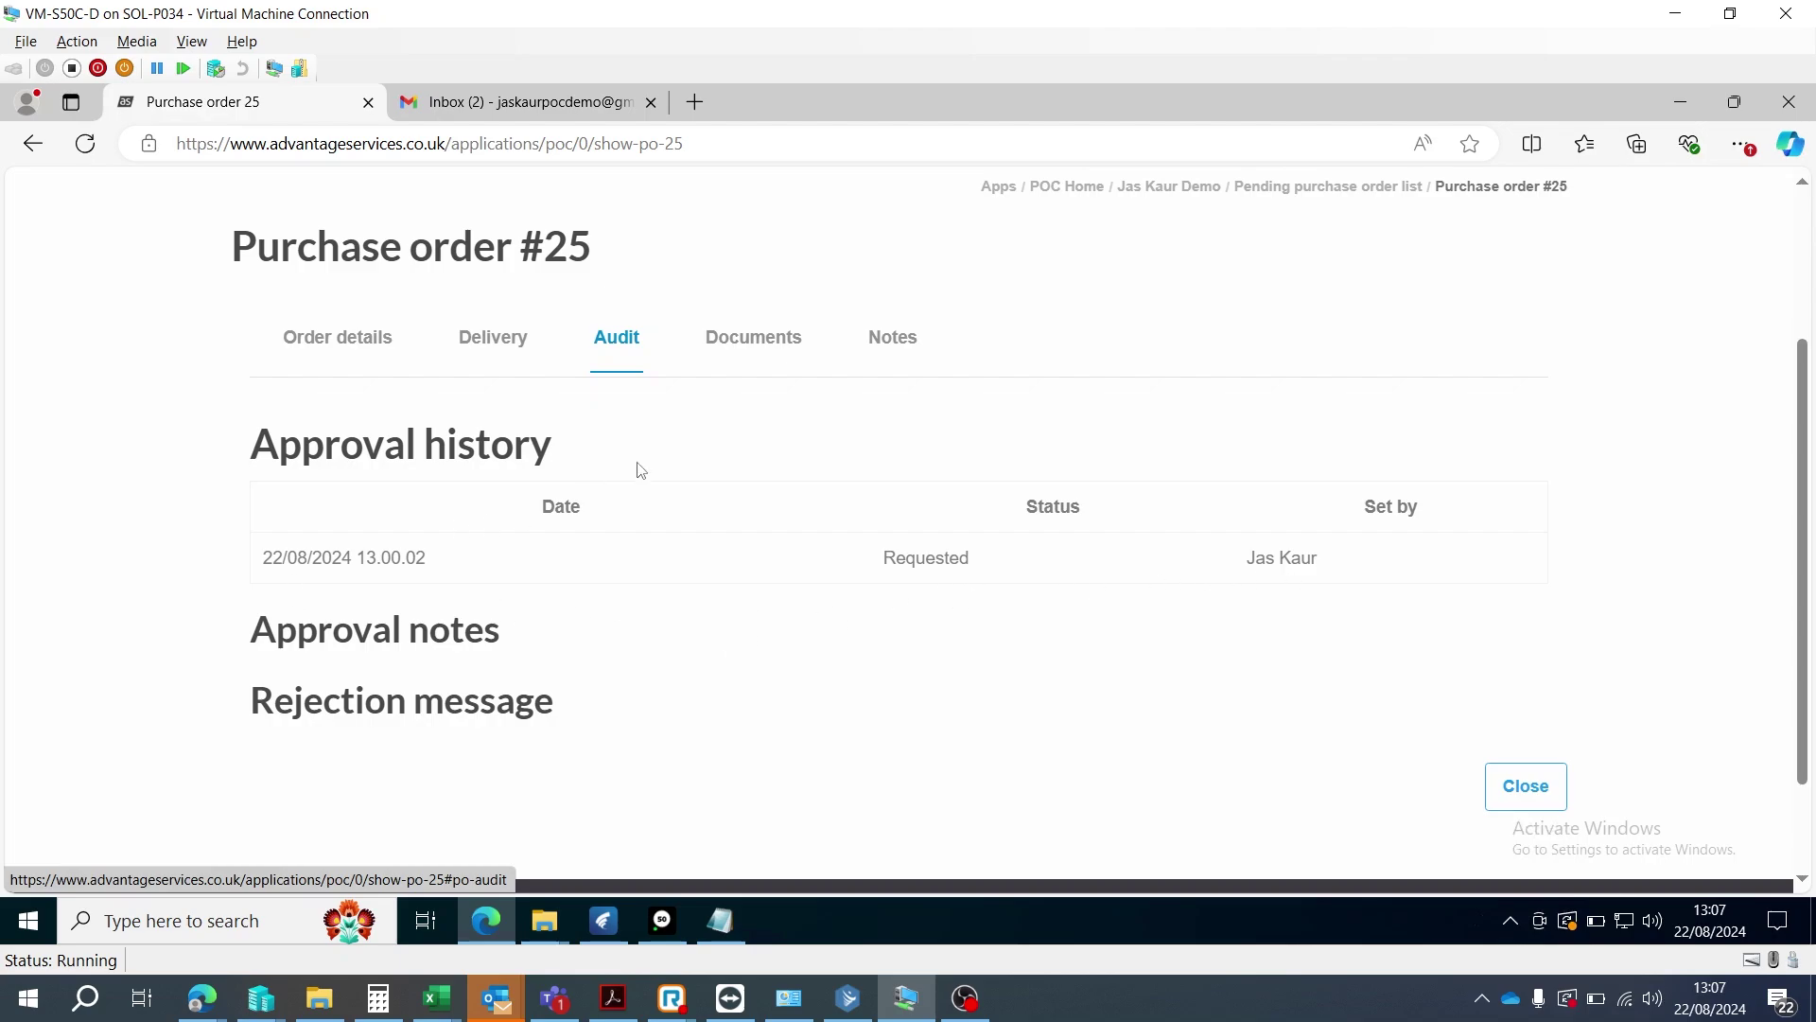
left_click(783, 347)
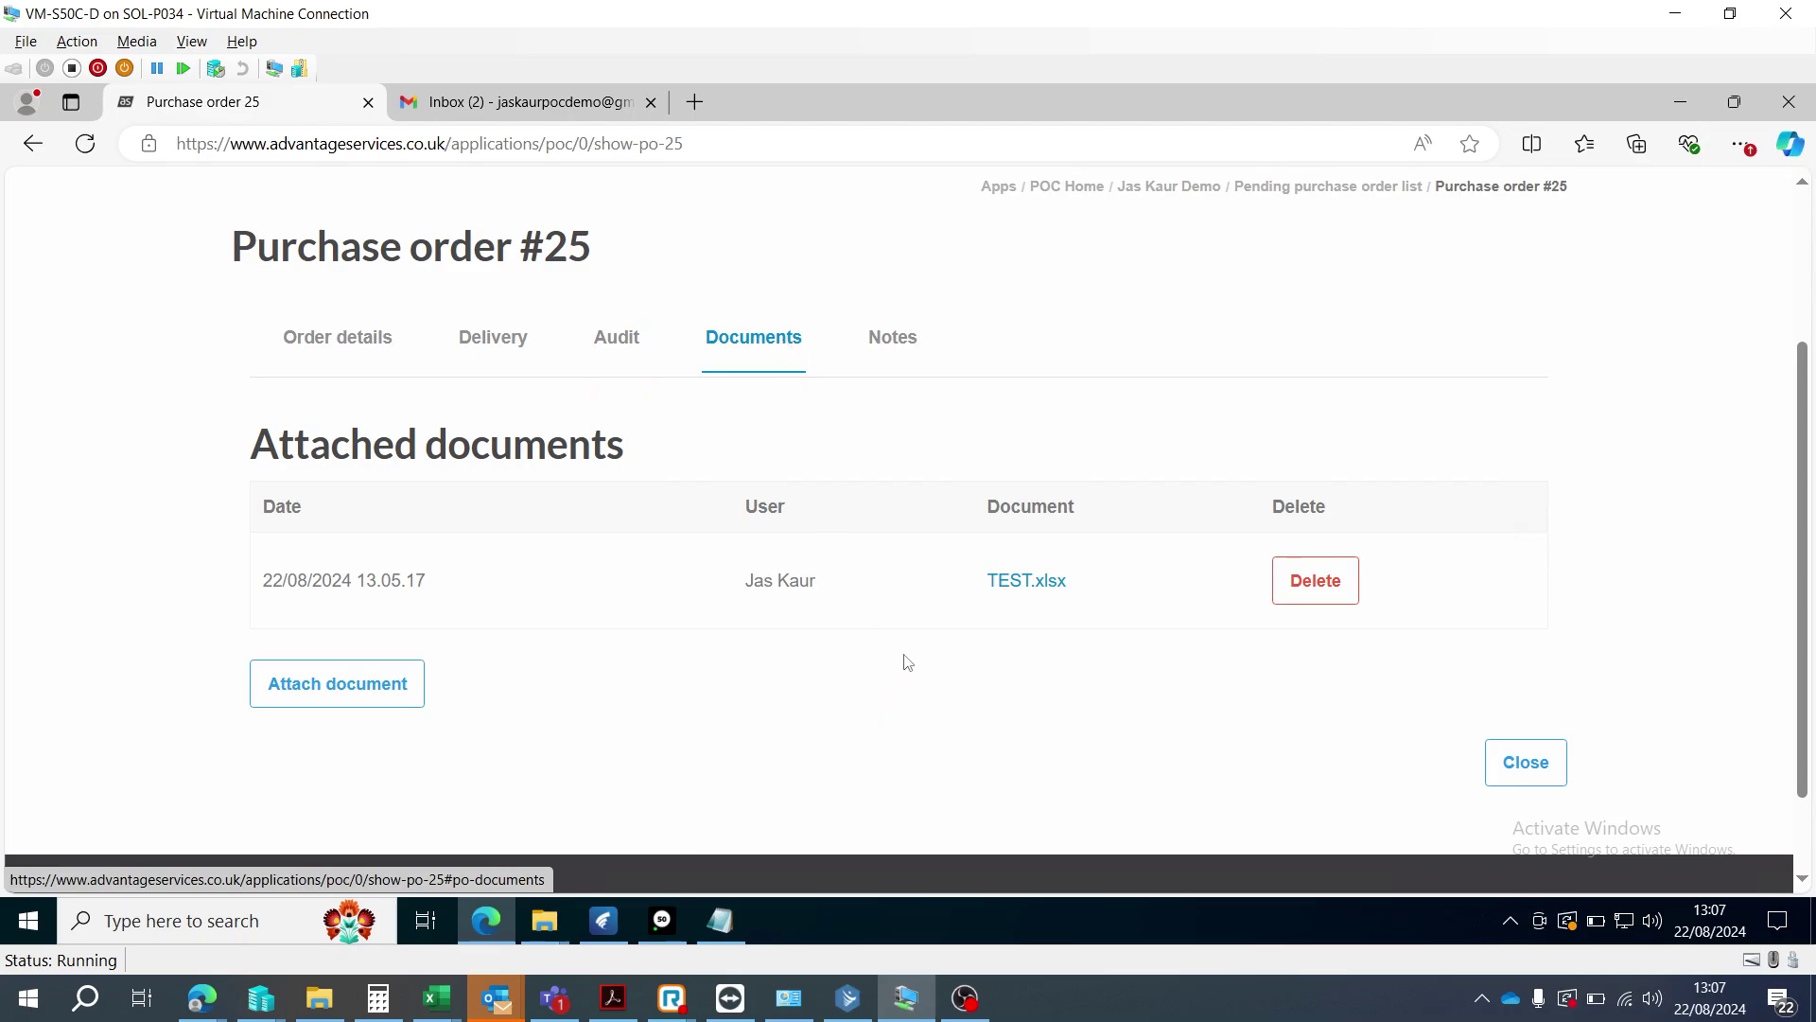
left_click(901, 340)
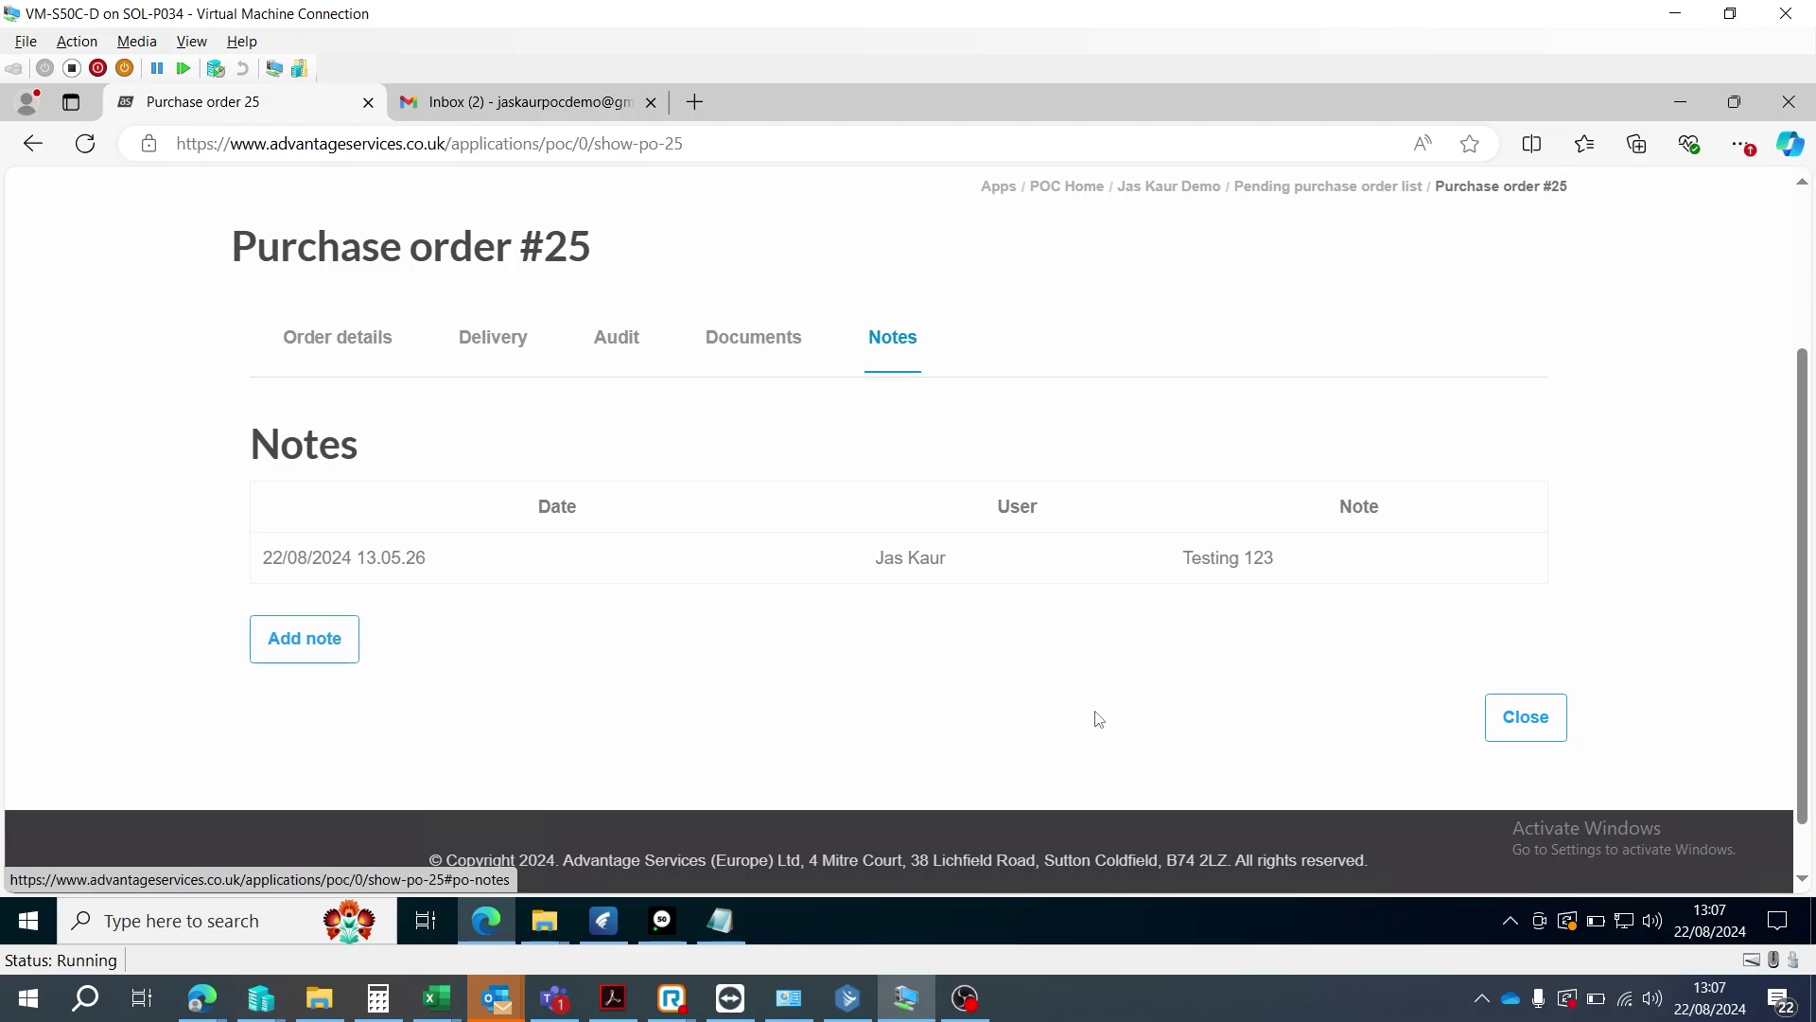
- Open the CALC004 line in the order details, review its comments, values, posting and project details, and close it
left_click(376, 337)
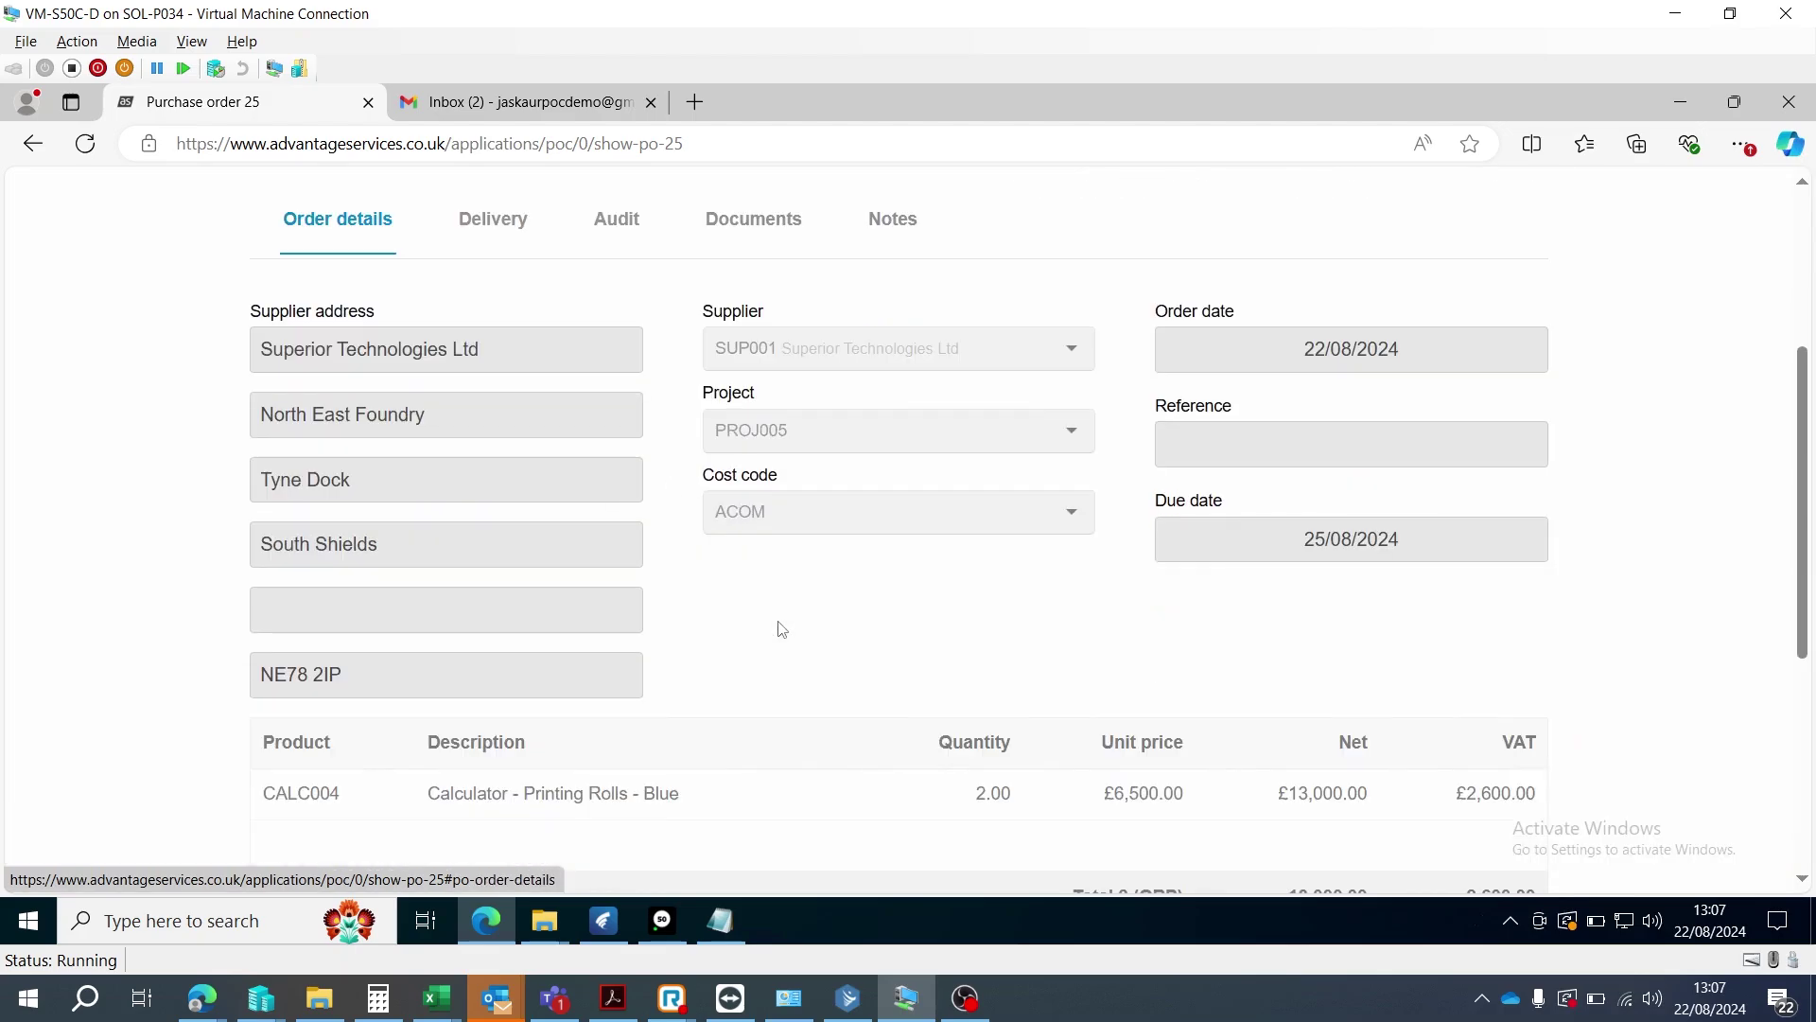
scroll(781, 629, "down", 3)
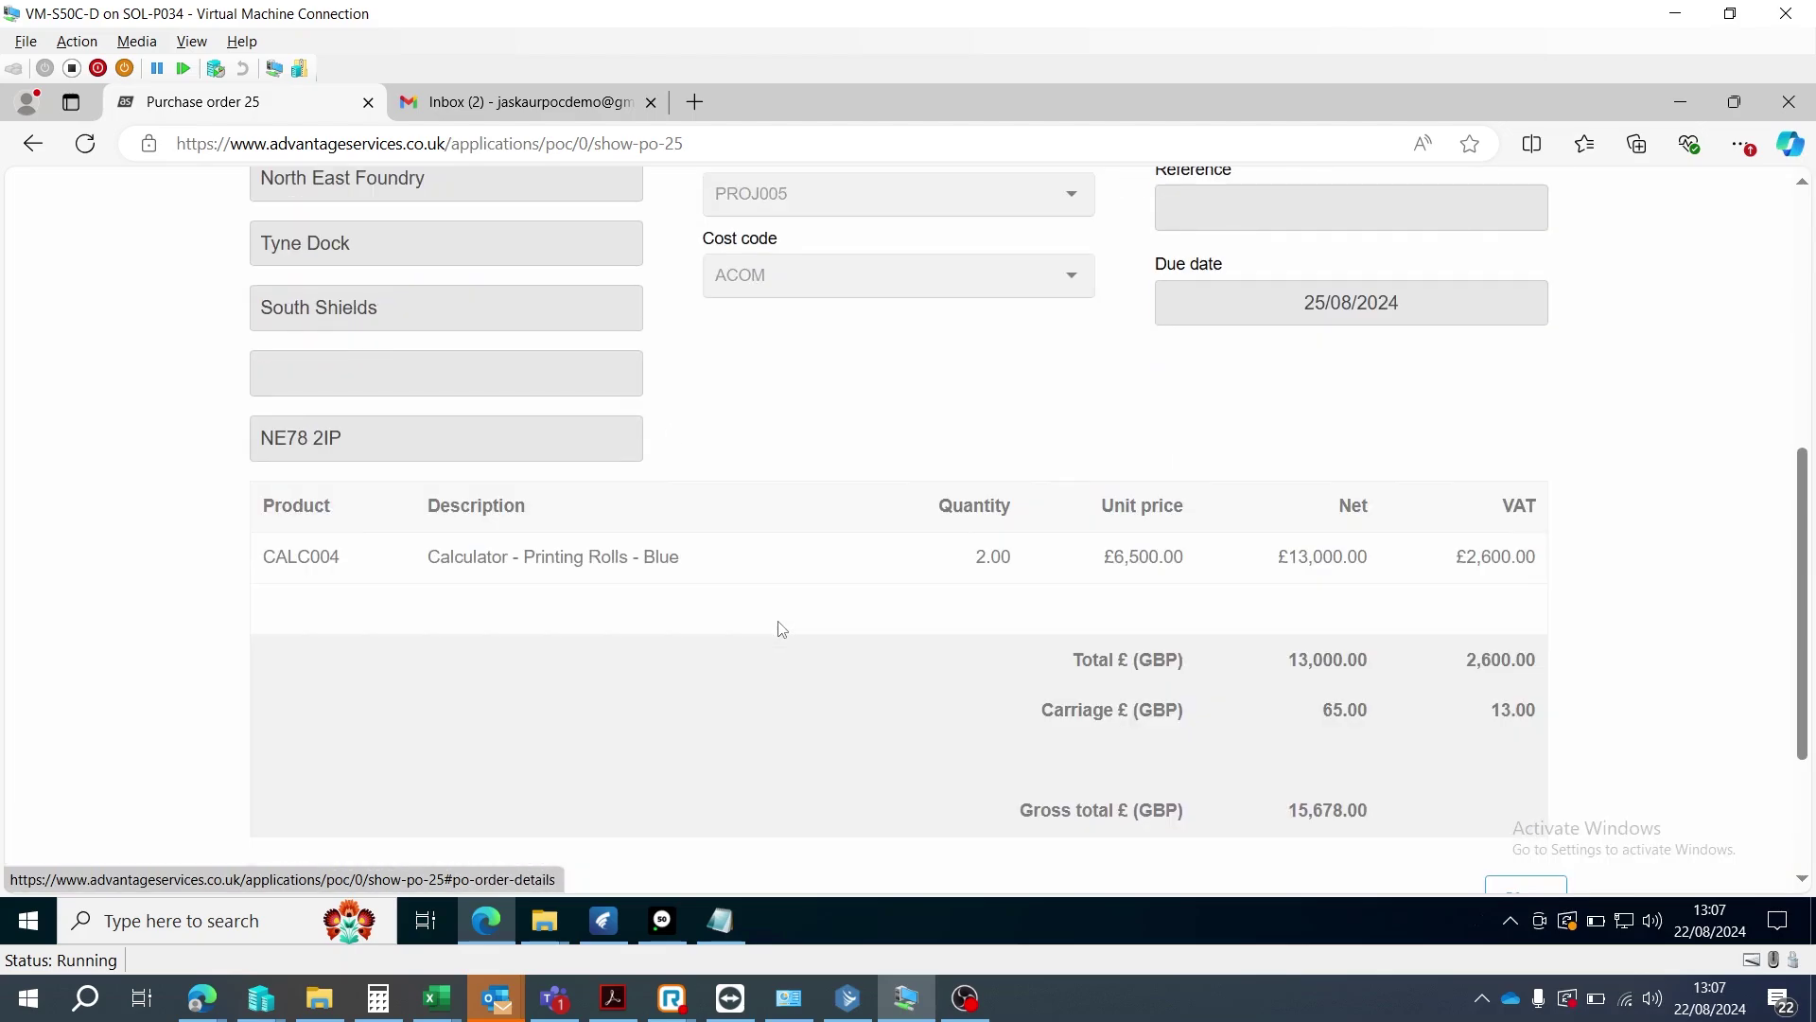
left_click(752, 574)
scroll(750, 564, "down", 3)
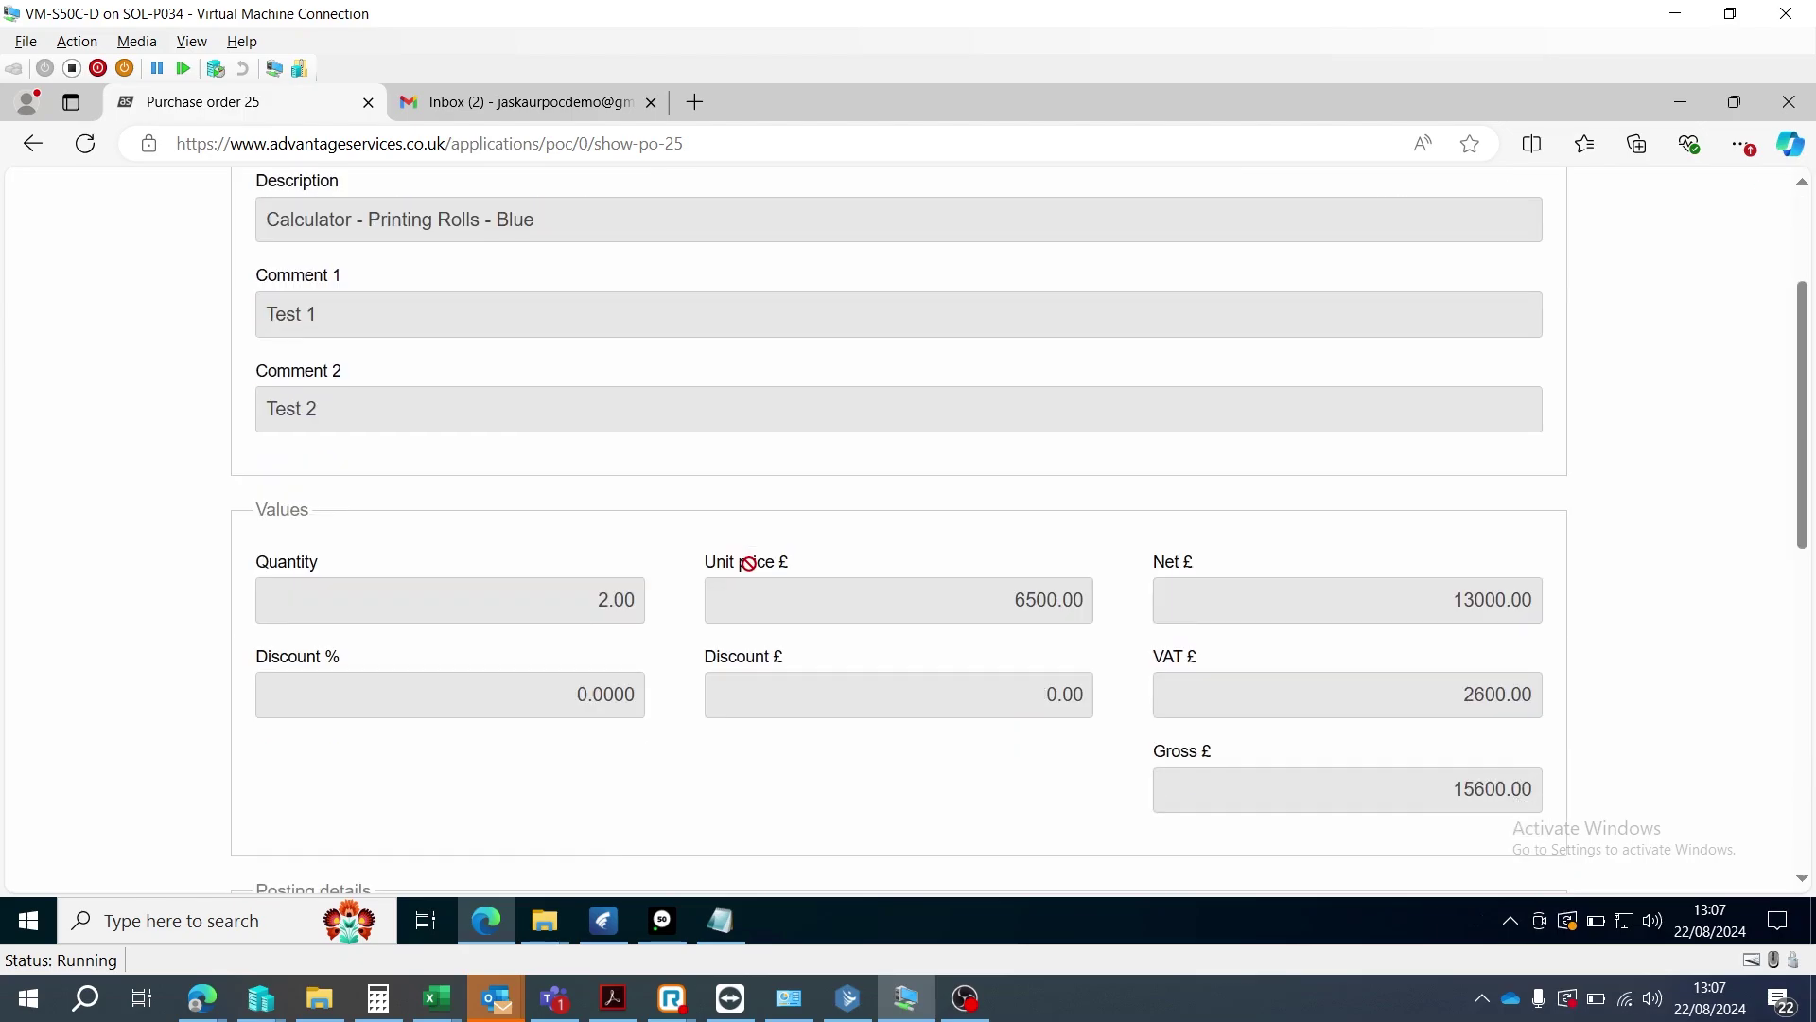
scroll(750, 564, "up", 3)
scroll(752, 572, "down", 5)
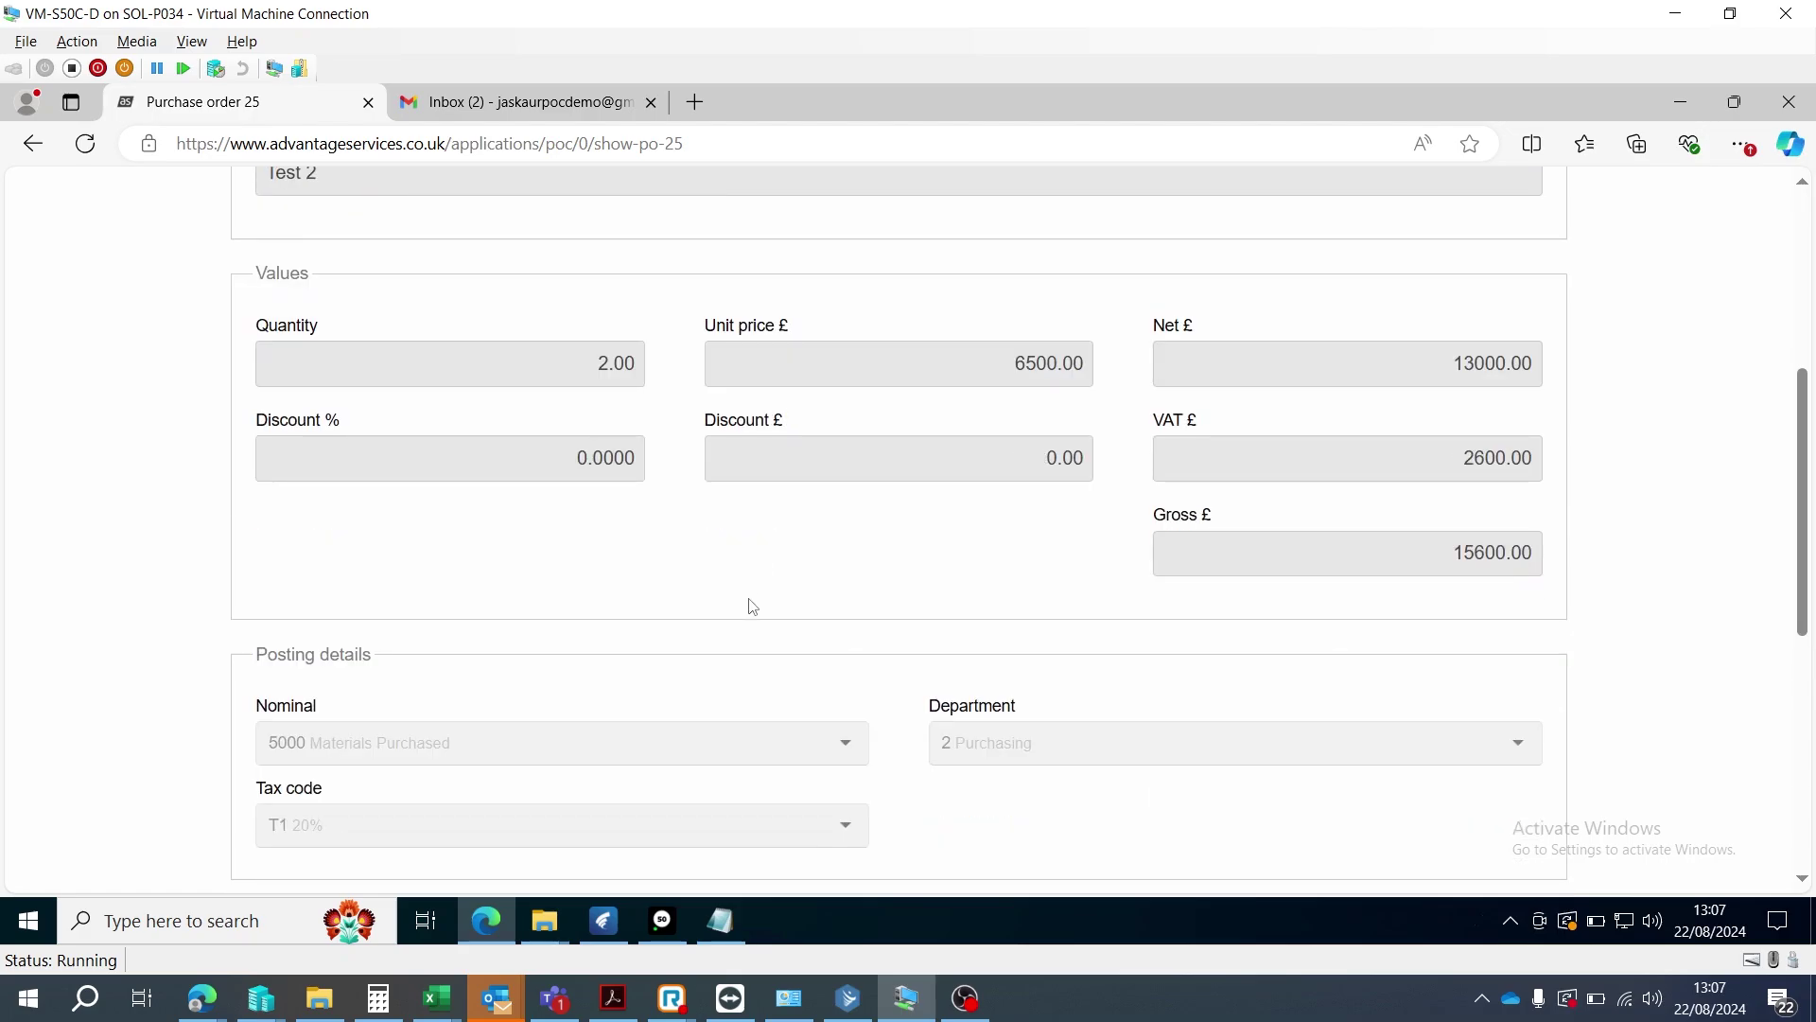
scroll(752, 606, "down", 4)
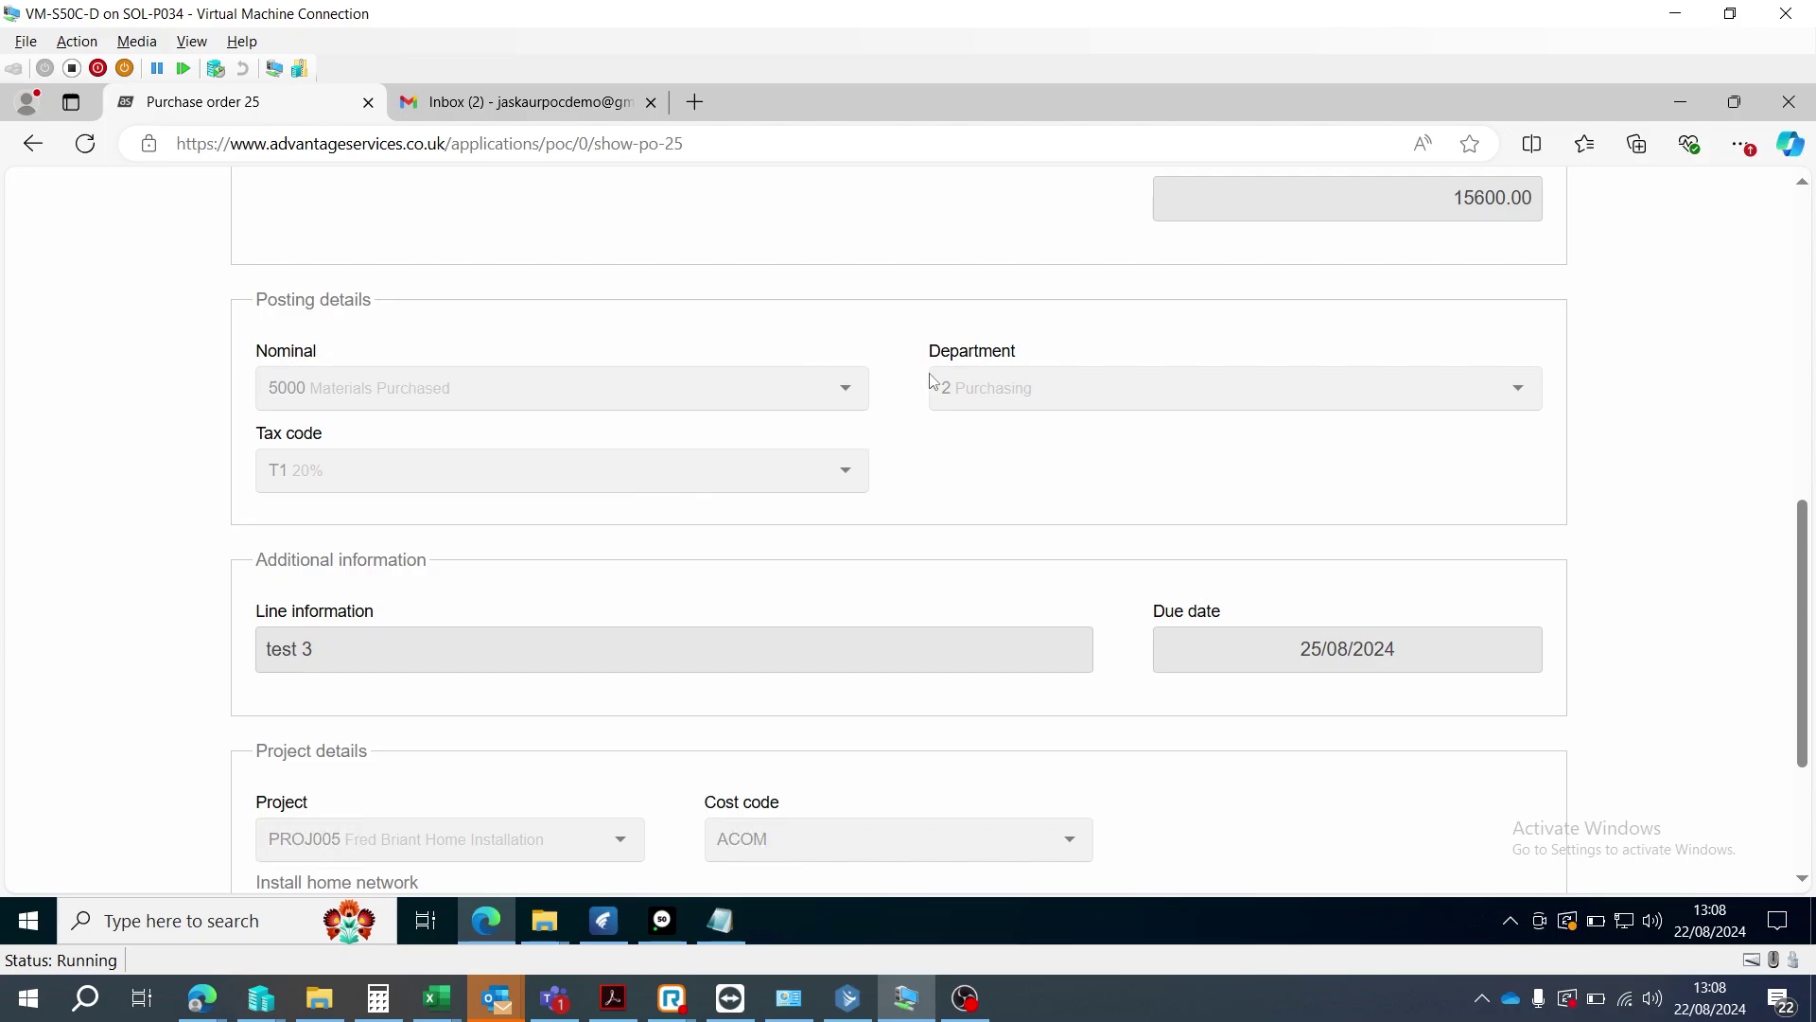
scroll(1070, 438, "down", 3)
left_click(1525, 686)
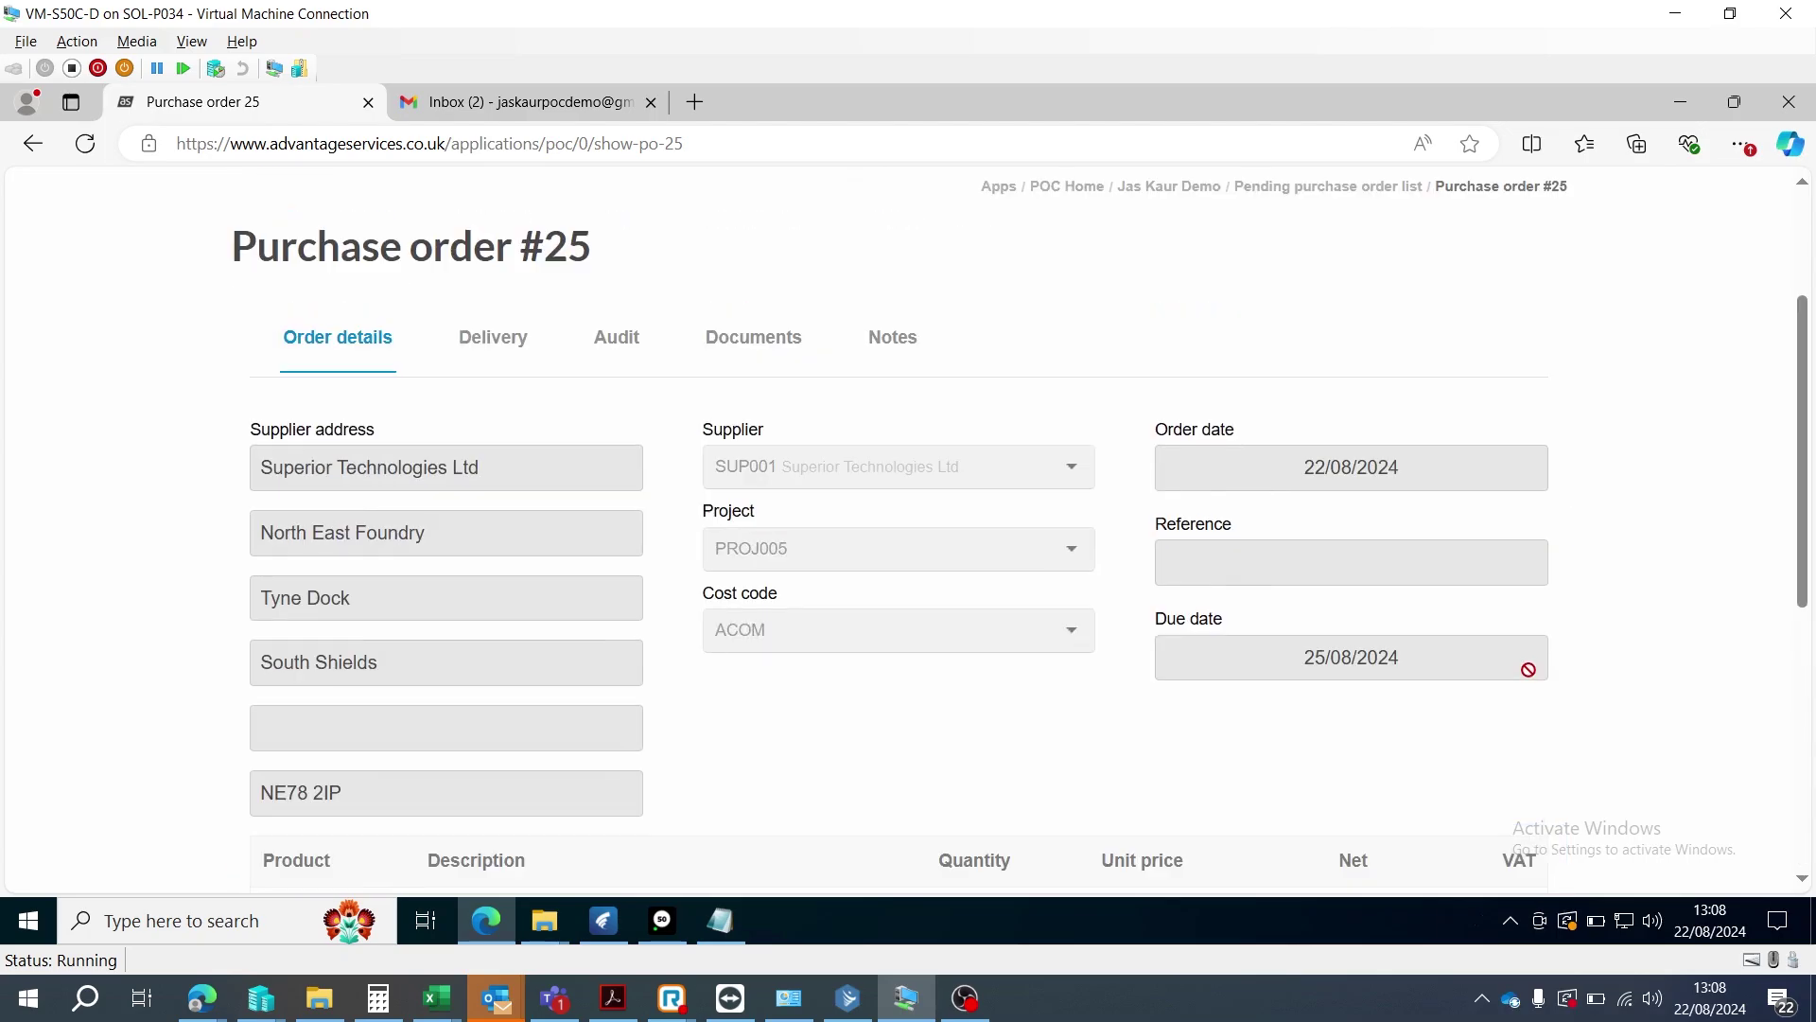
- Close the purchase order and return to the orders awaiting approval in the pending list
scroll(1433, 675, "down", 5)
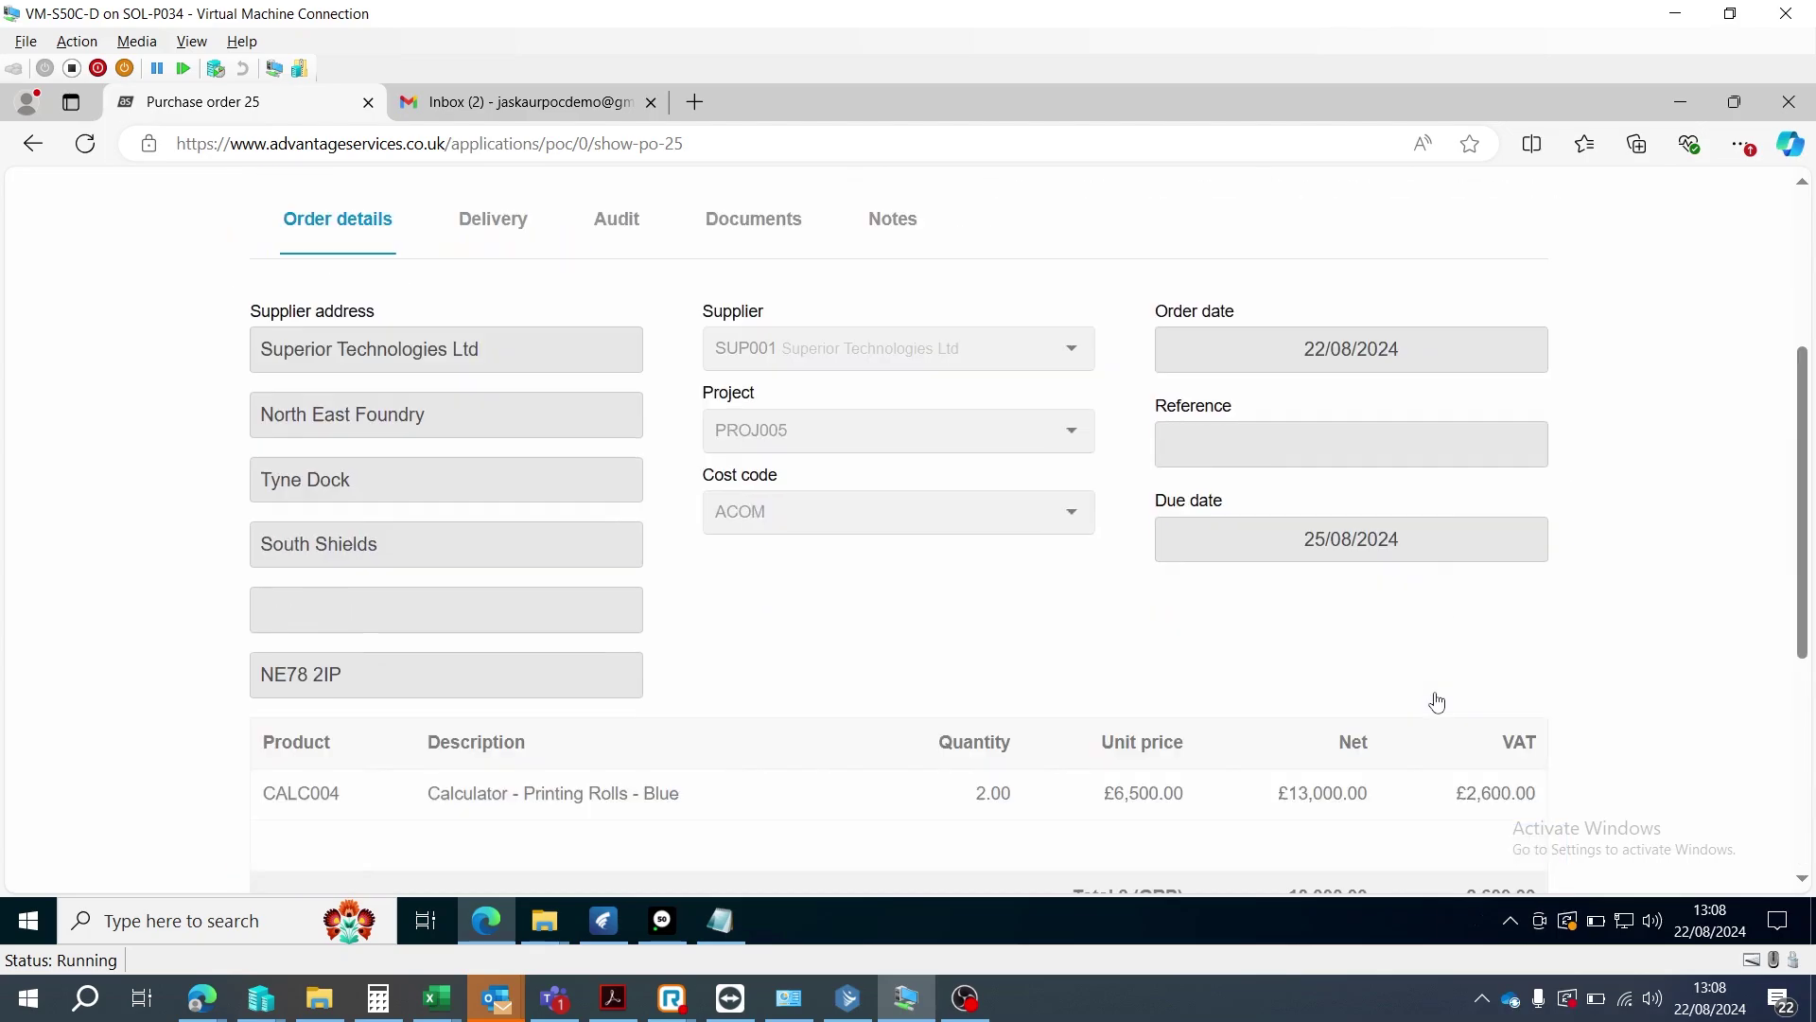
left_click(1551, 779)
scroll(1564, 757, "down", 6)
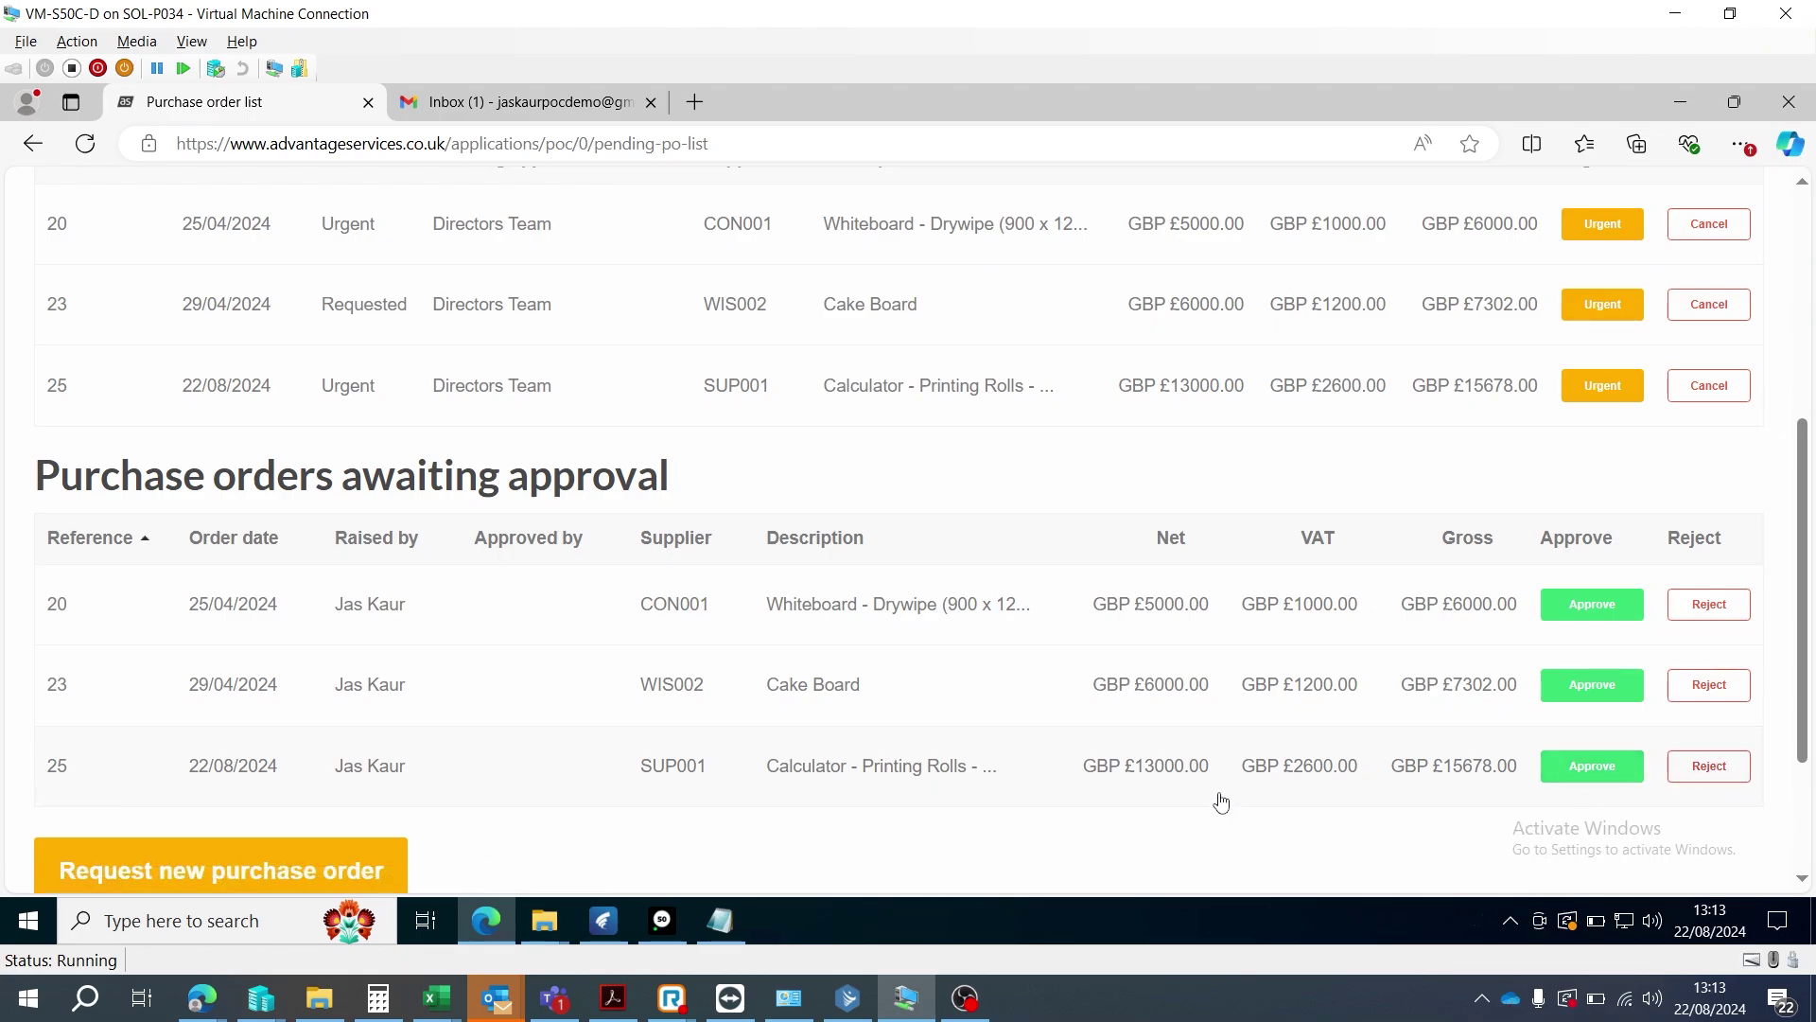
- Switch to Gmail, open the urgent purchase order request for Superior Technologies Ltd, and review its supplier, due date and delivery address
left_click(544, 104)
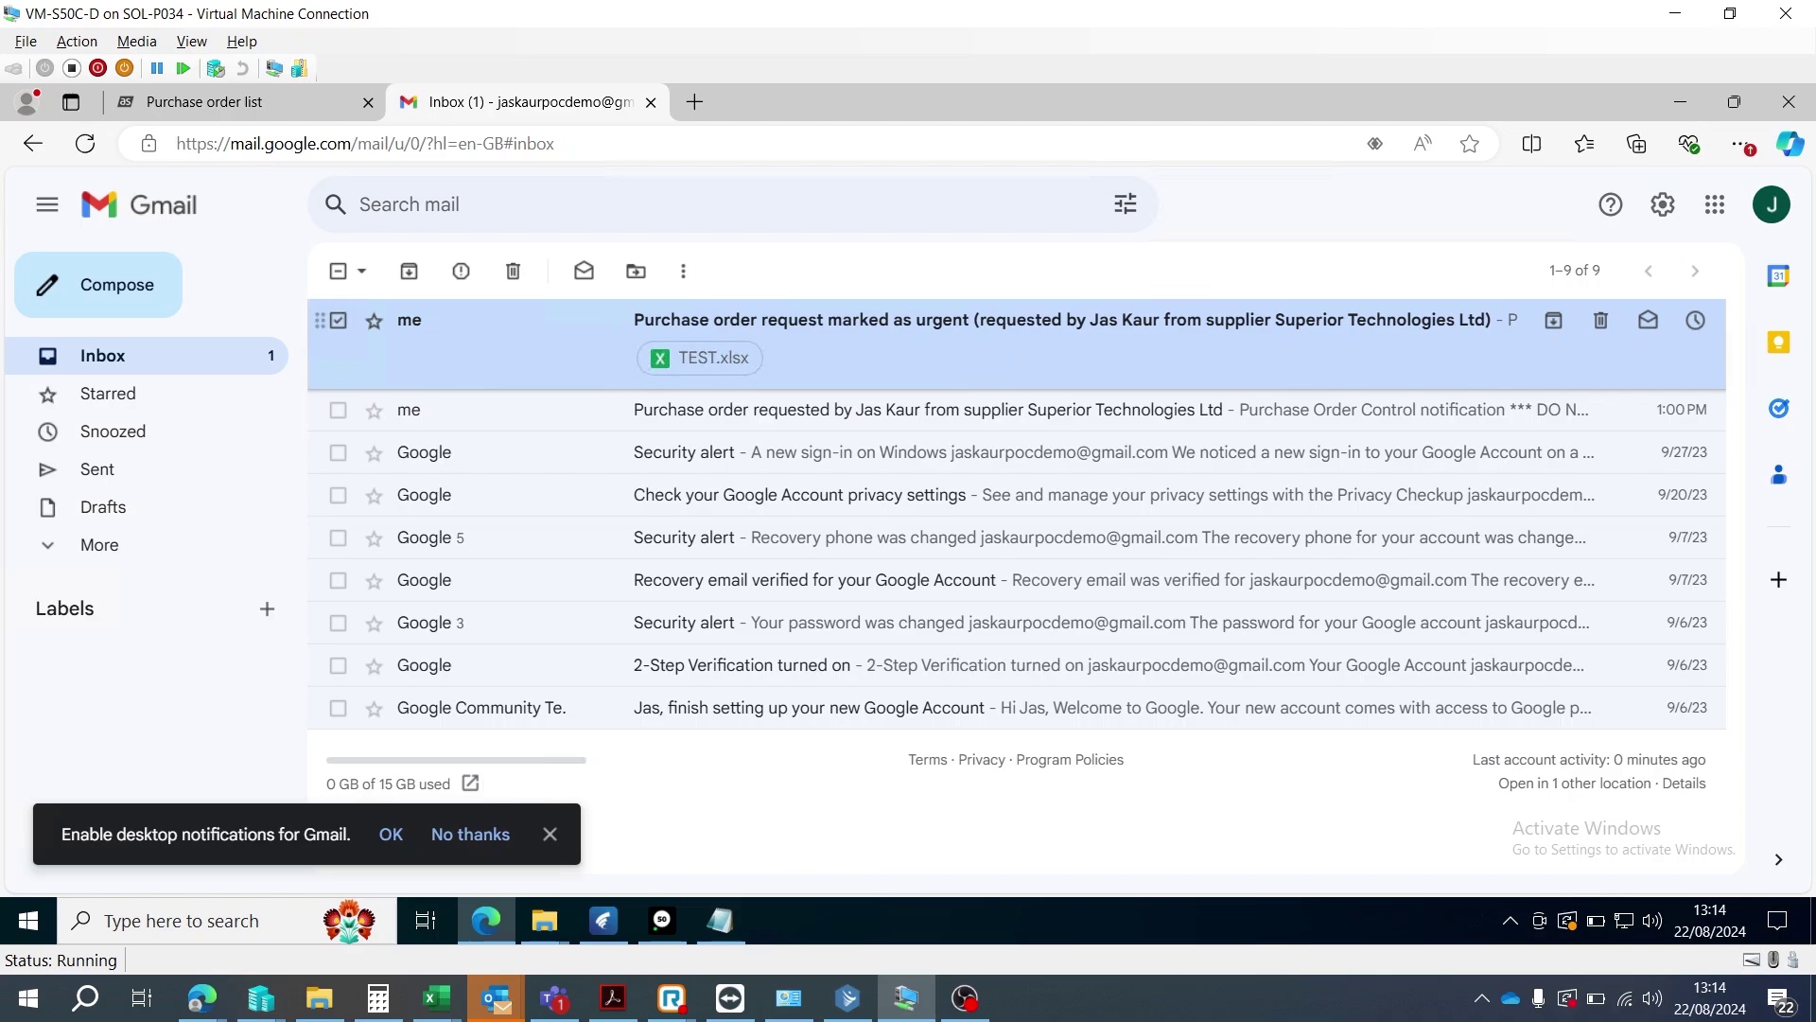
left_click(1005, 358)
scroll(1041, 566, "down", 2)
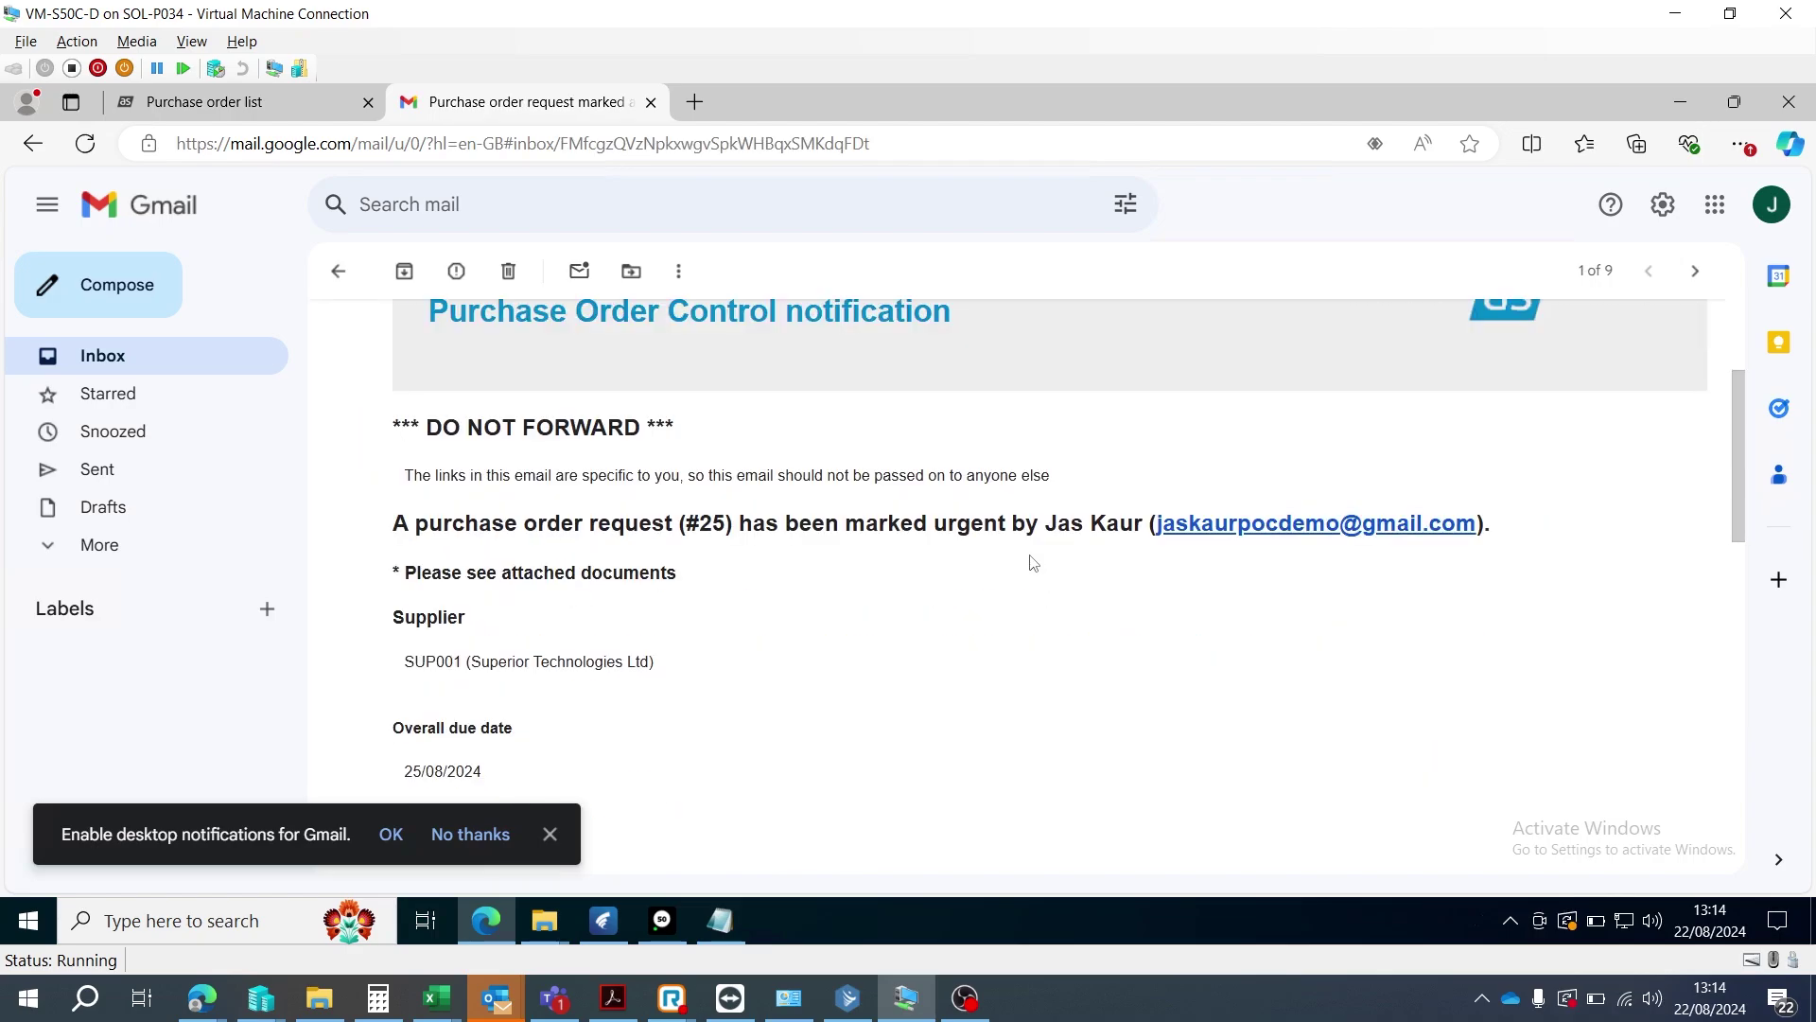
scroll(1043, 632, "down", 1)
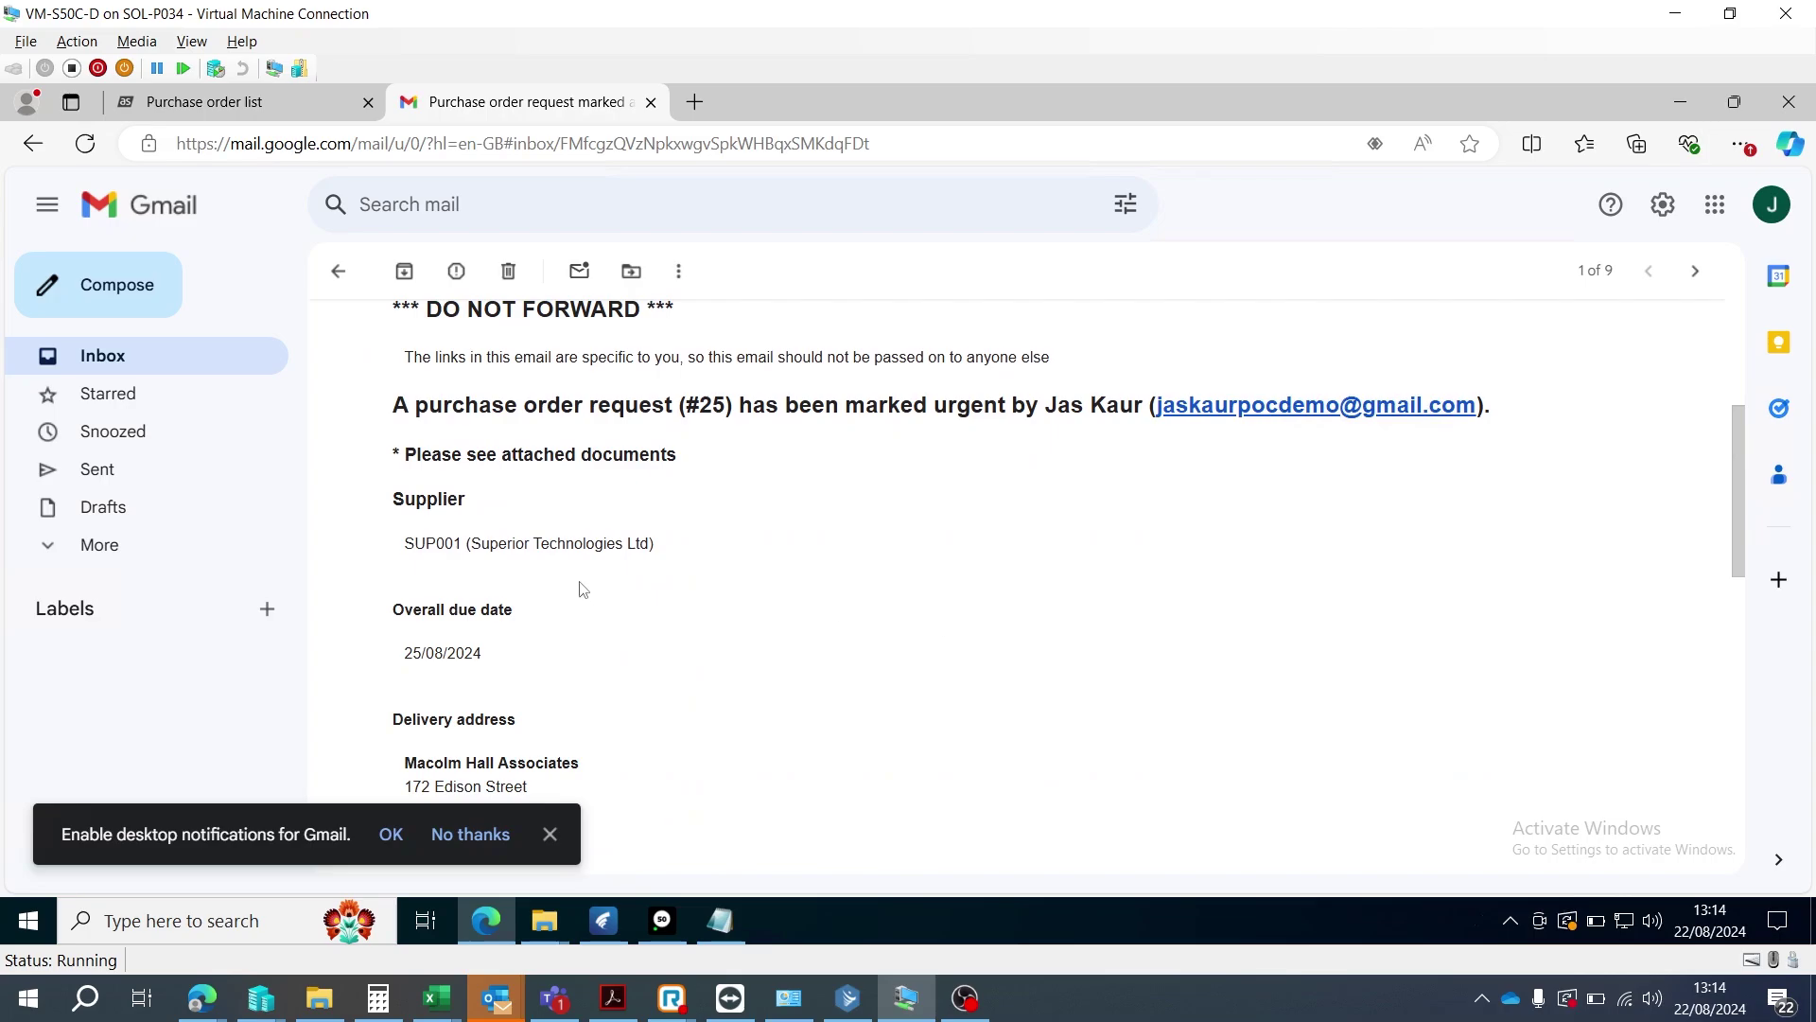
scroll(581, 589, "down", 1)
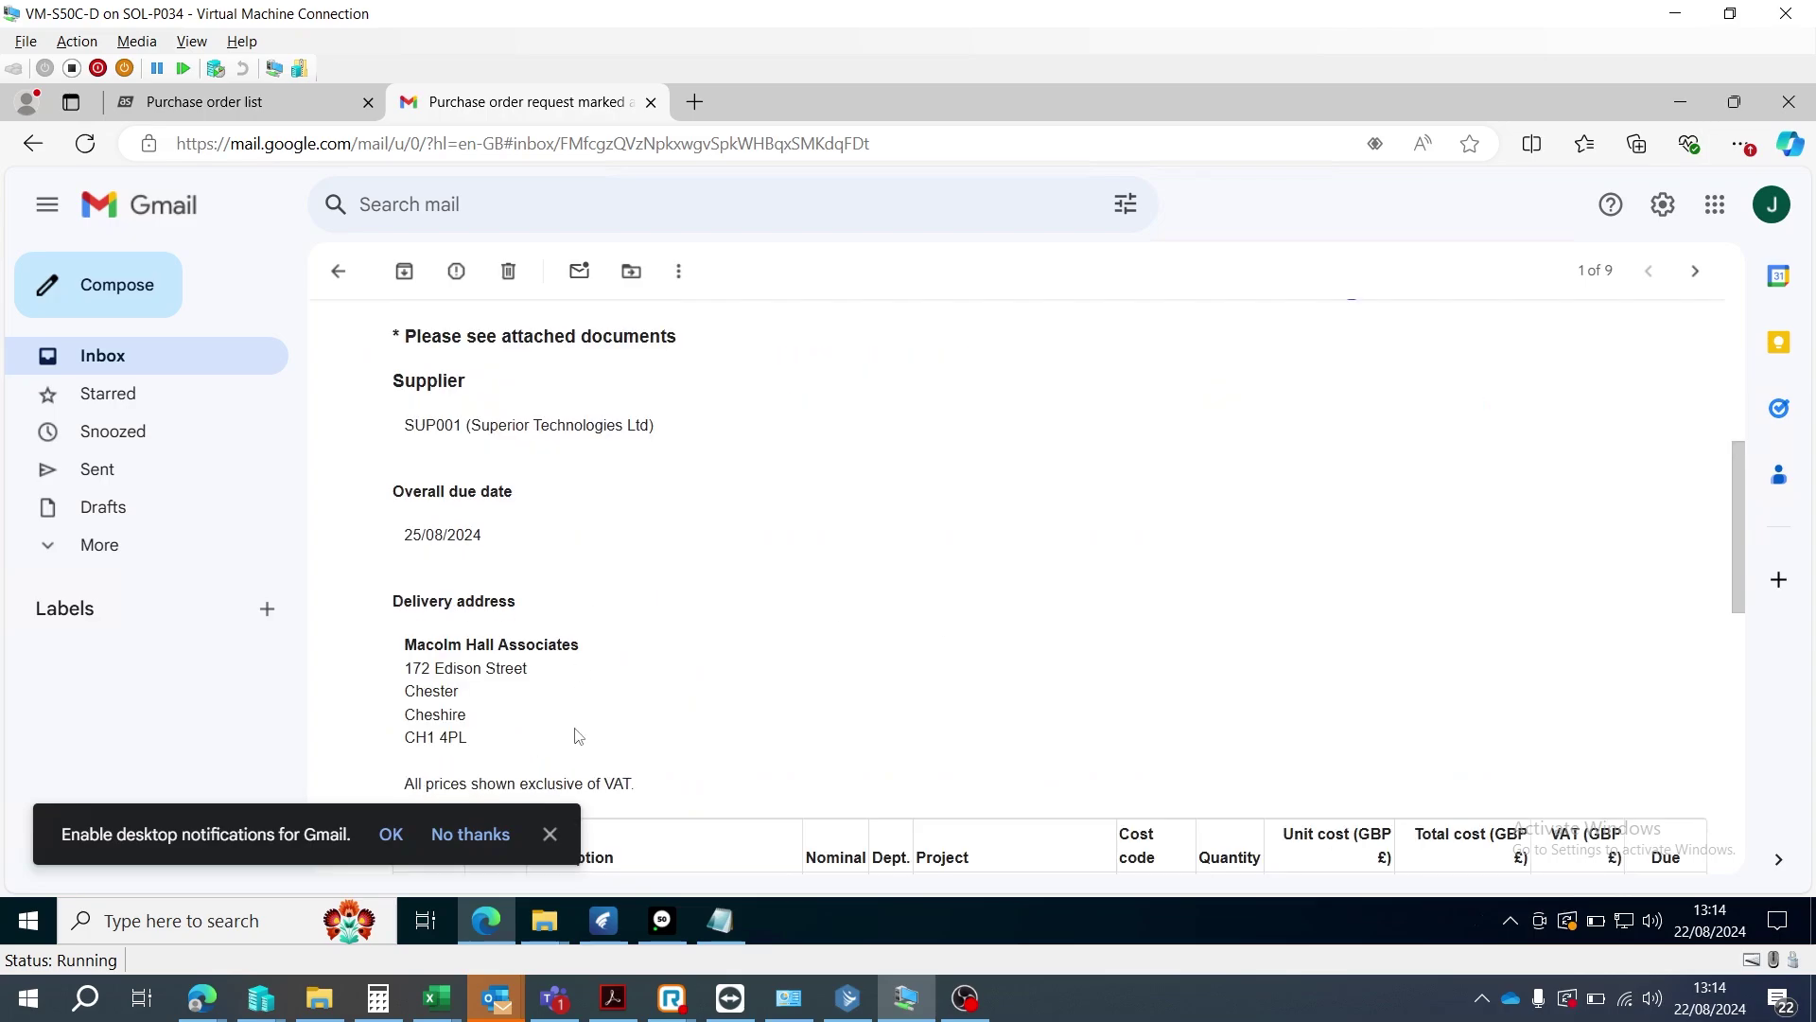
- Dismiss the desktop notifications prompt and review the e-mail's order lines, approval options and TEST.xlsx attachment
left_click(550, 834)
scroll(668, 698, "down", 1)
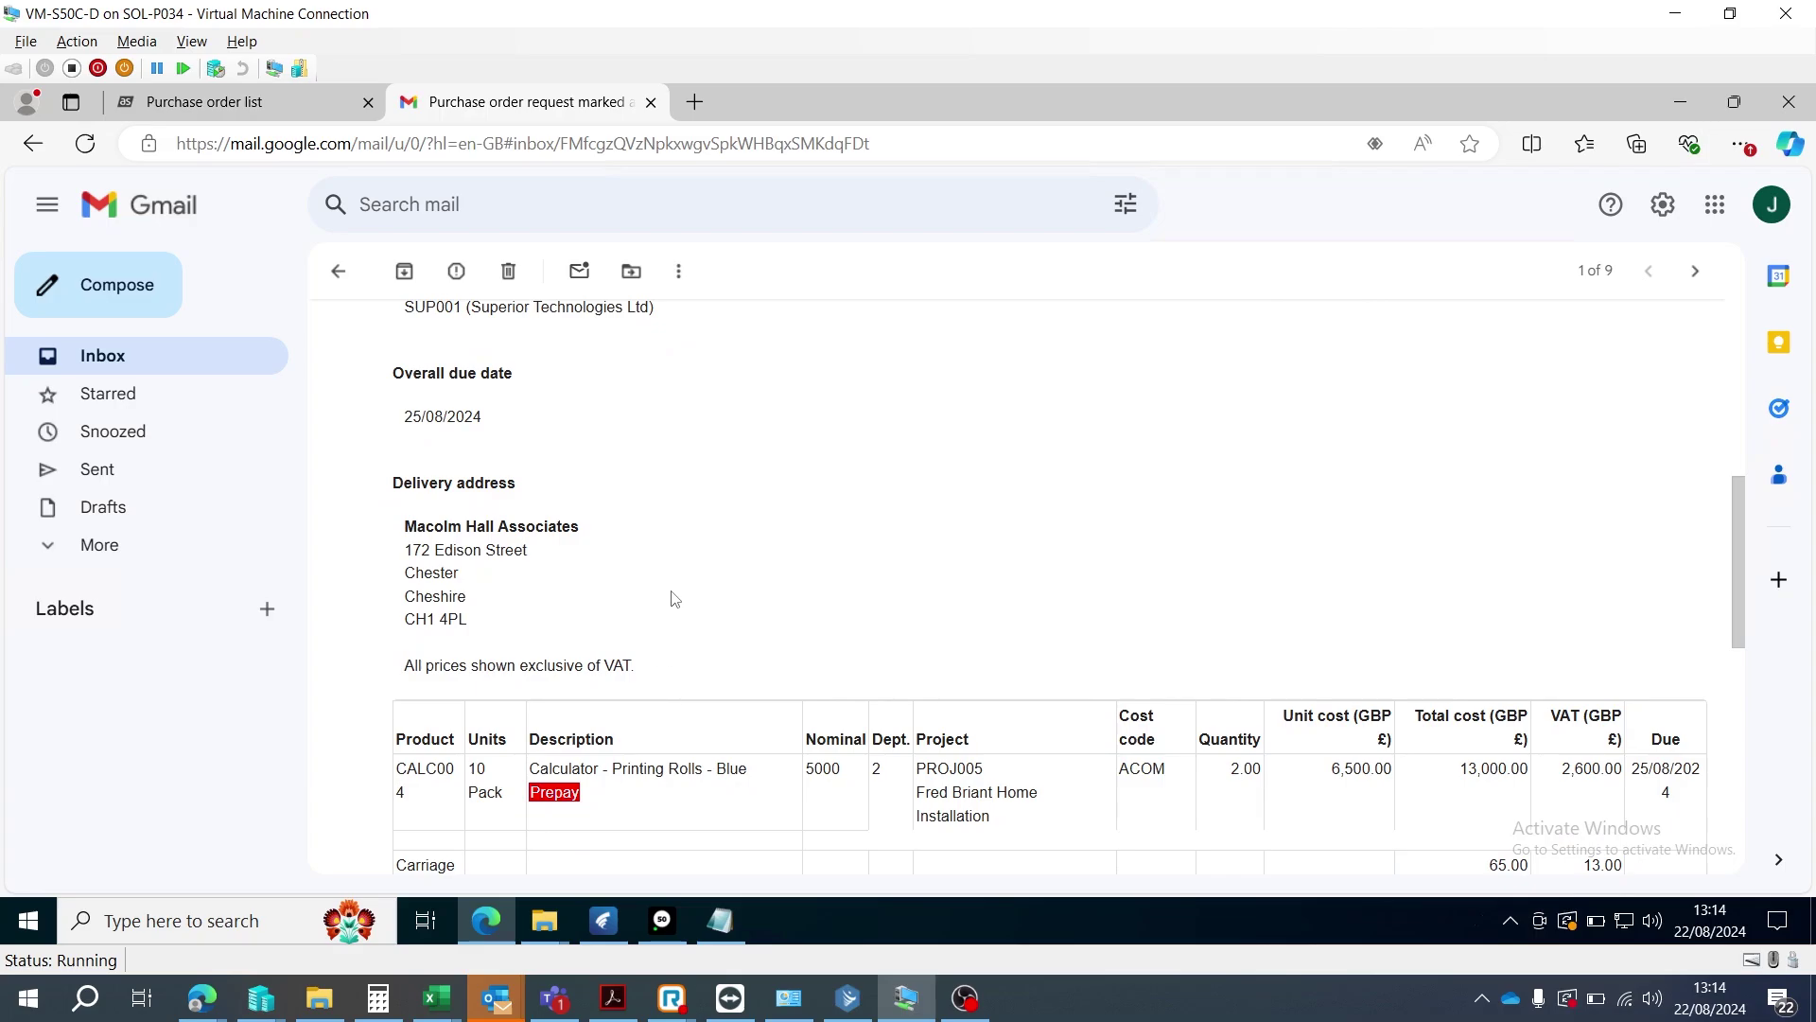
scroll(674, 598, "down", 2)
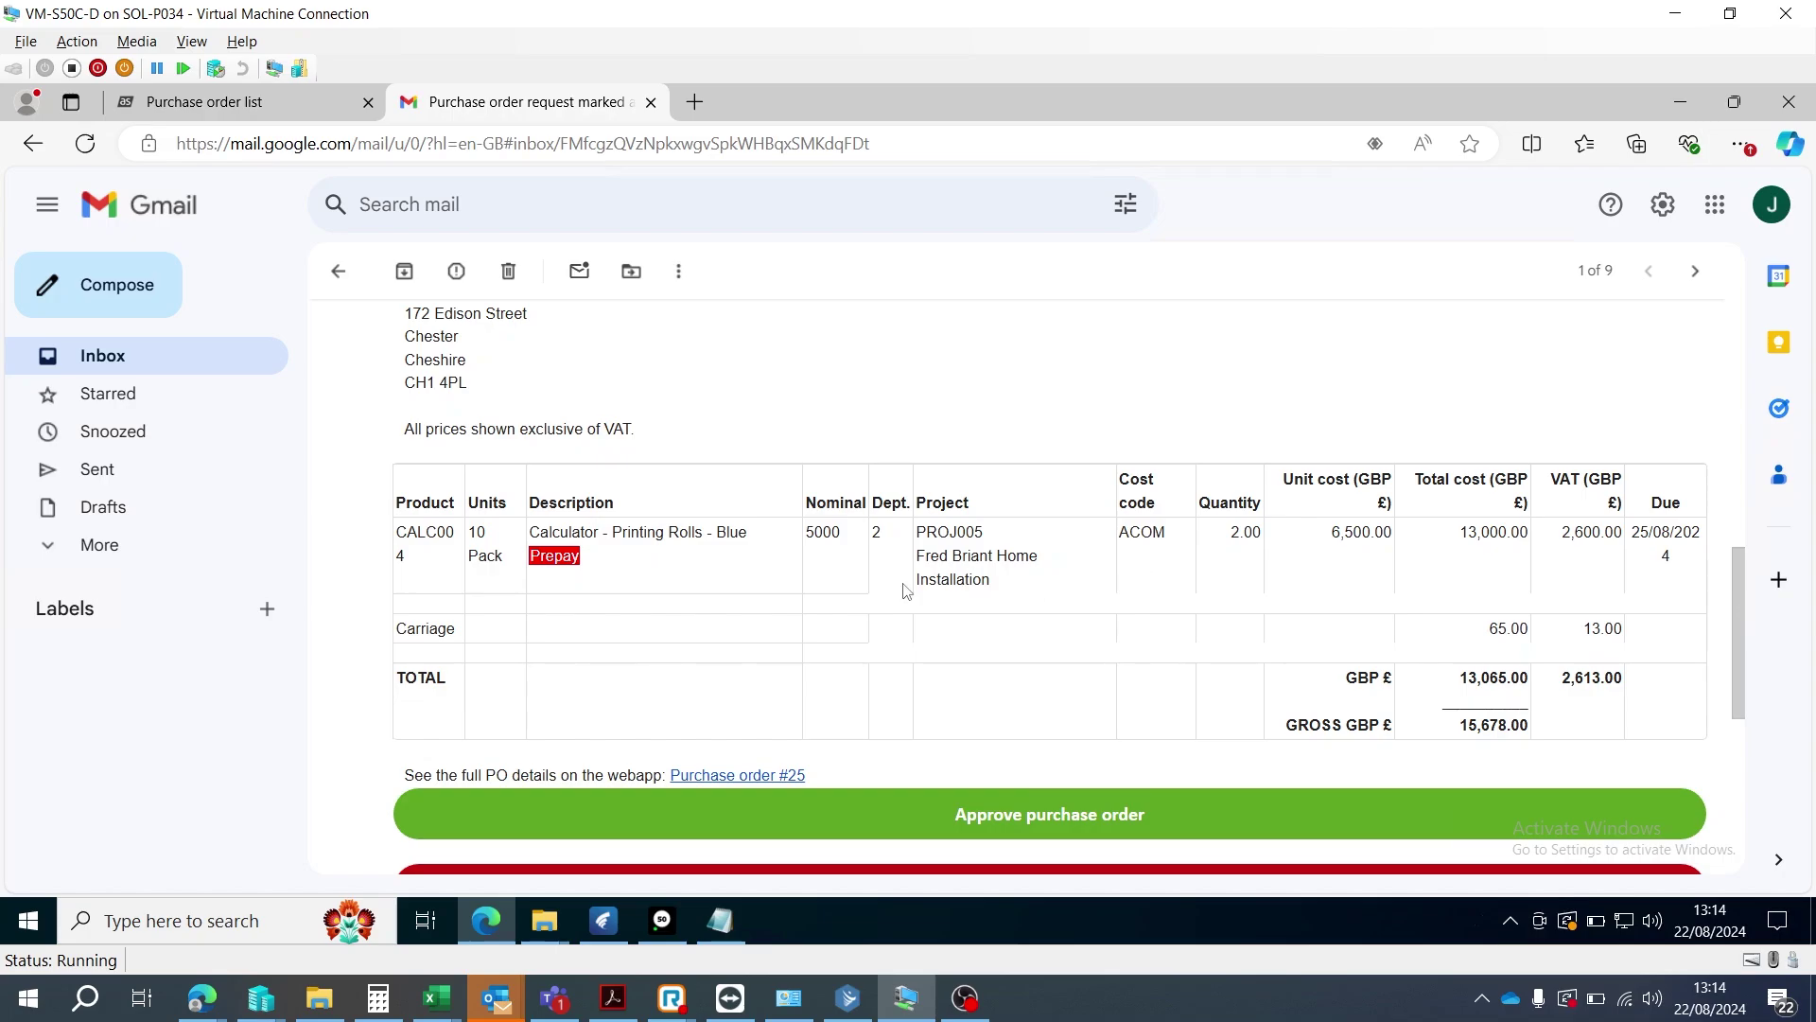
left_click(631, 588)
scroll(631, 588, "down", 3)
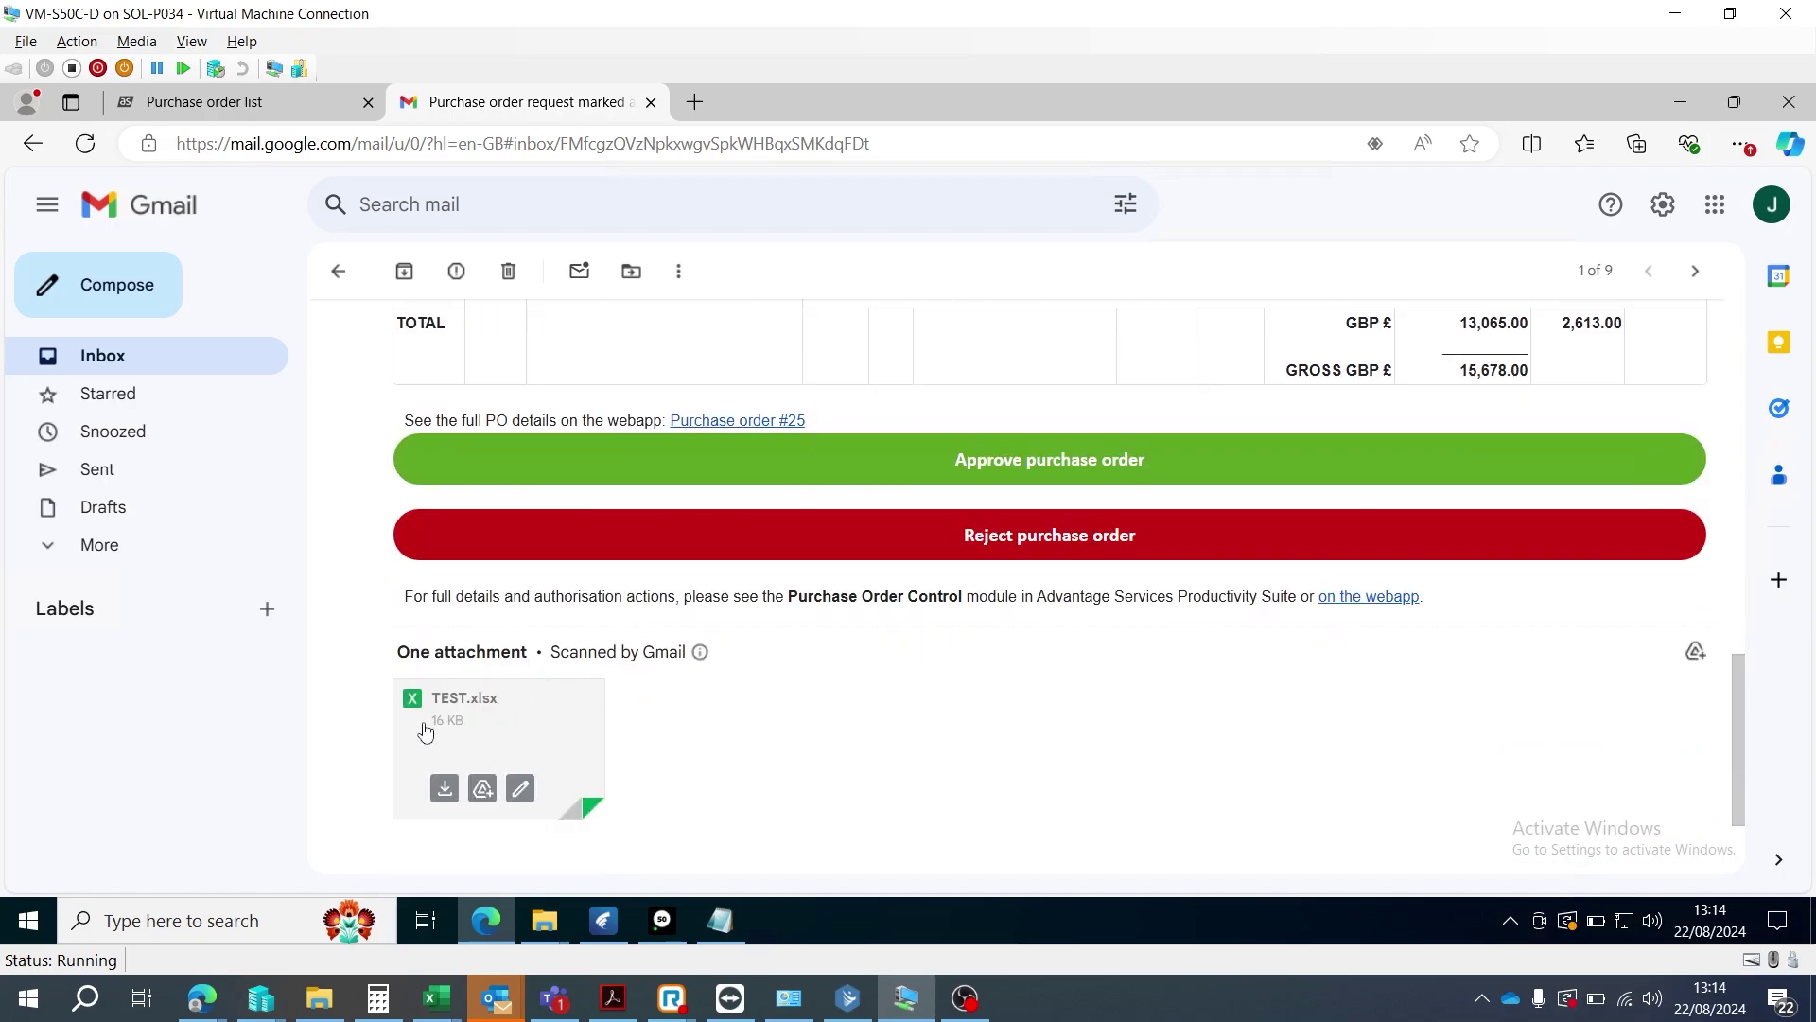
mouse_move(438, 700)
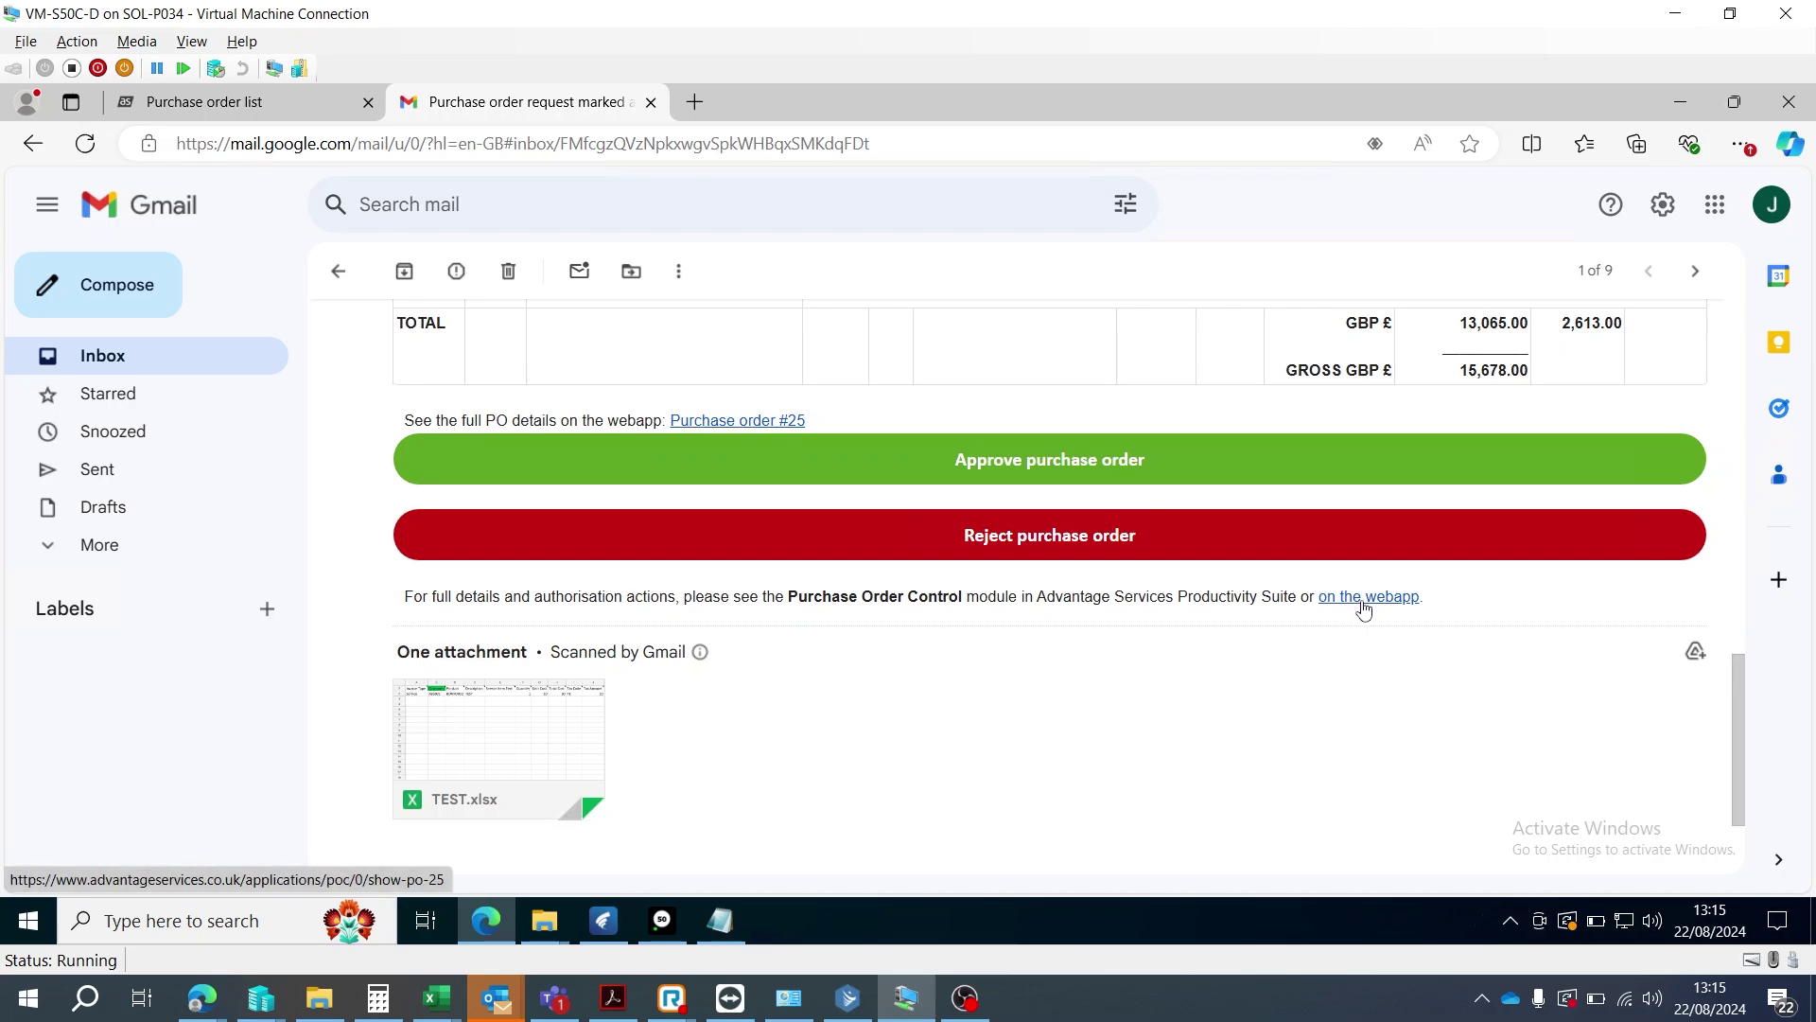
- Approve the Superior Technologies Ltd purchase order directly from the request e-mail
scroll(1262, 662, "up", 3)
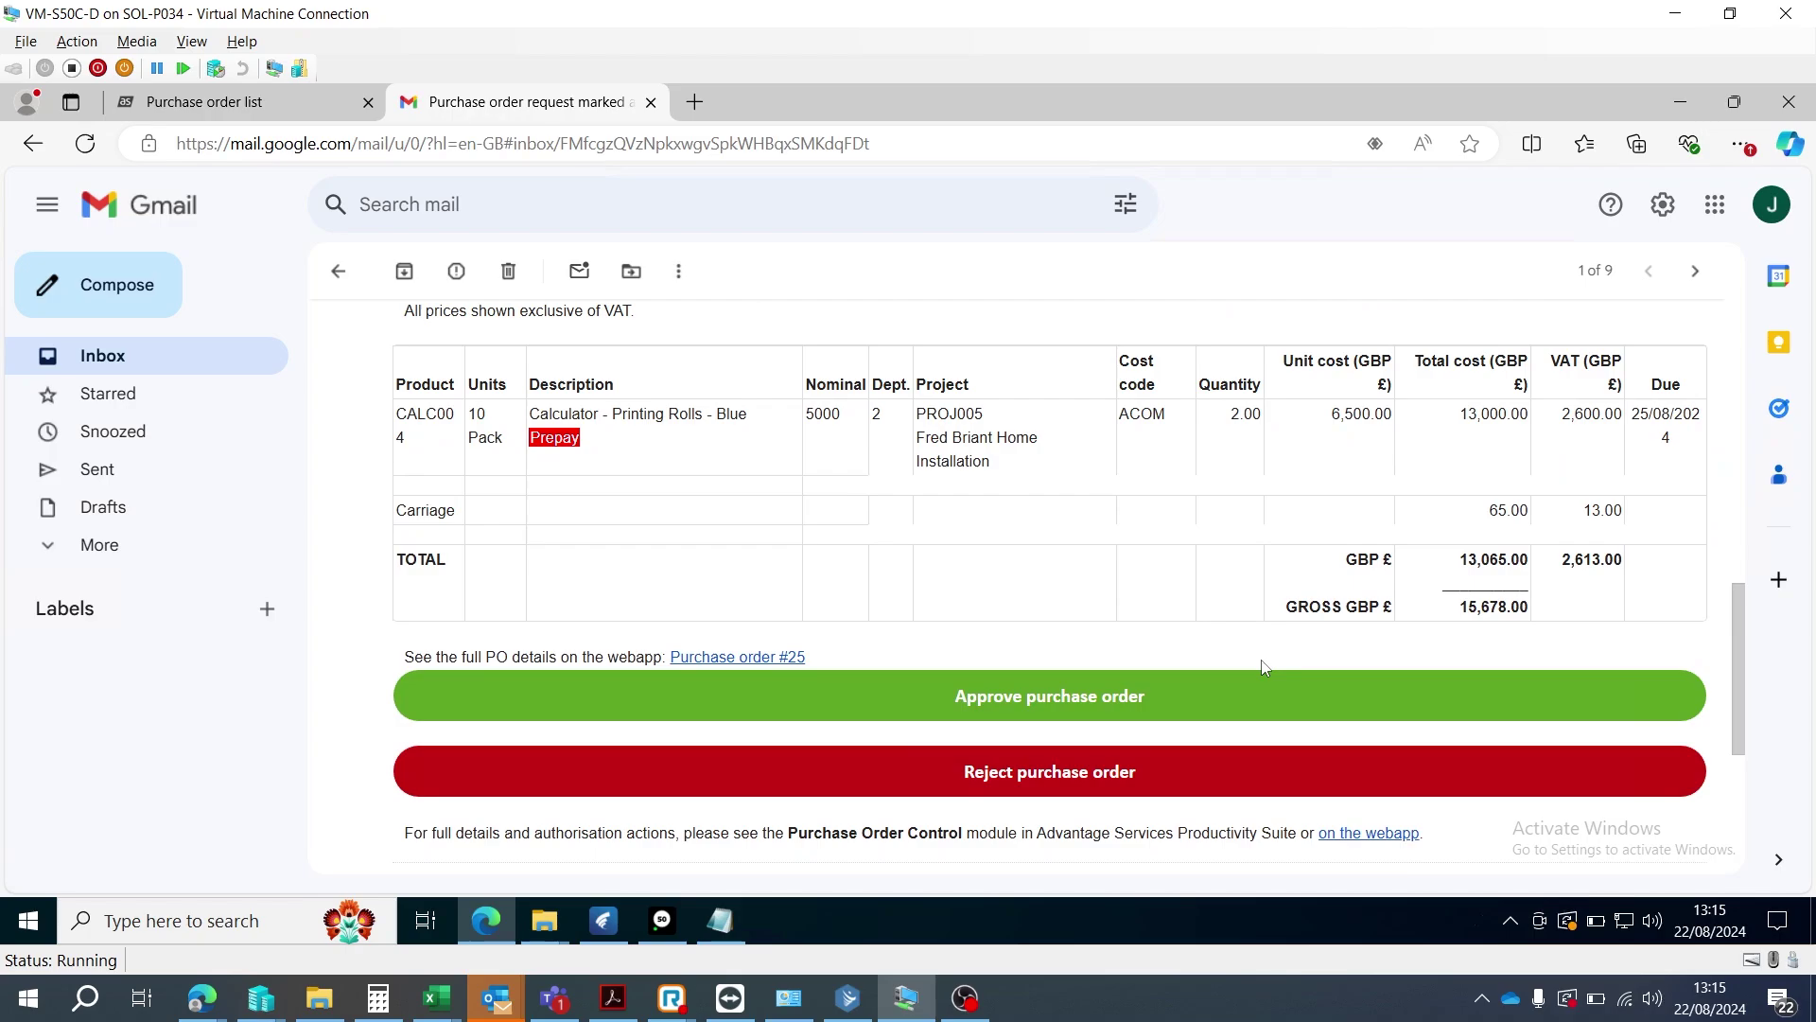
left_click(1084, 707)
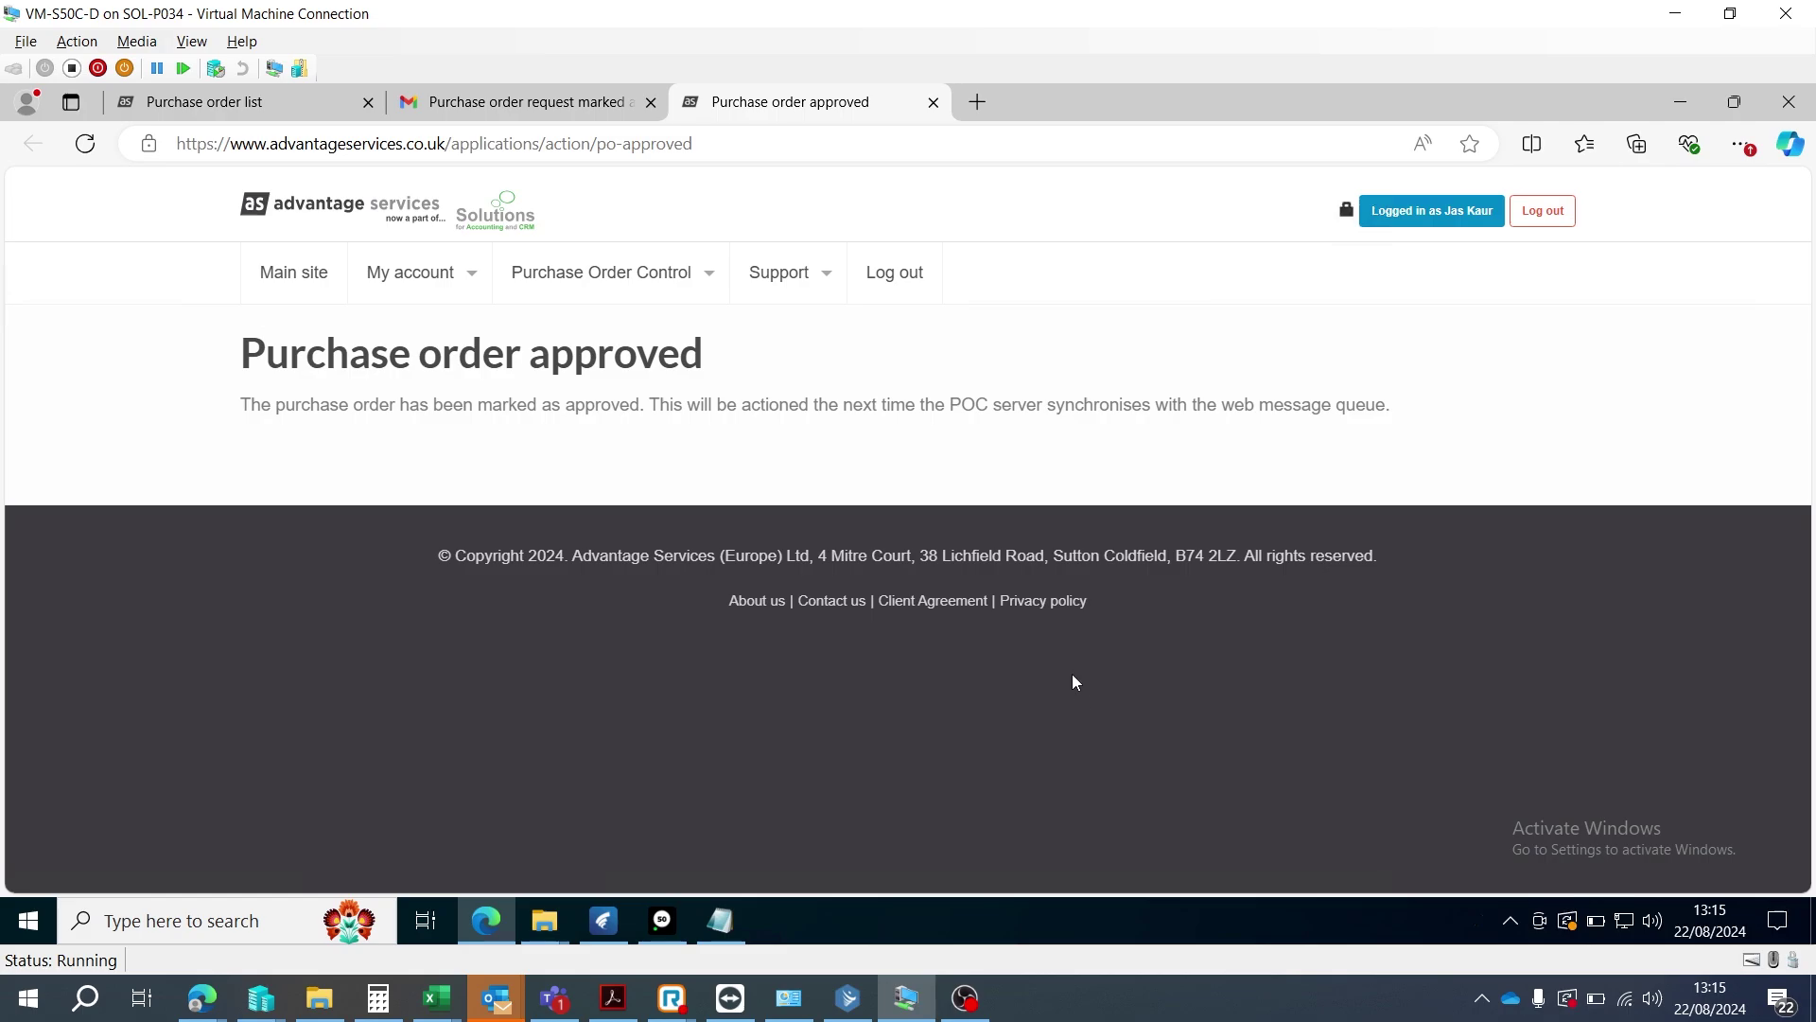
- Return to the request e-mail and try to approve the same purchase order again
left_click(525, 104)
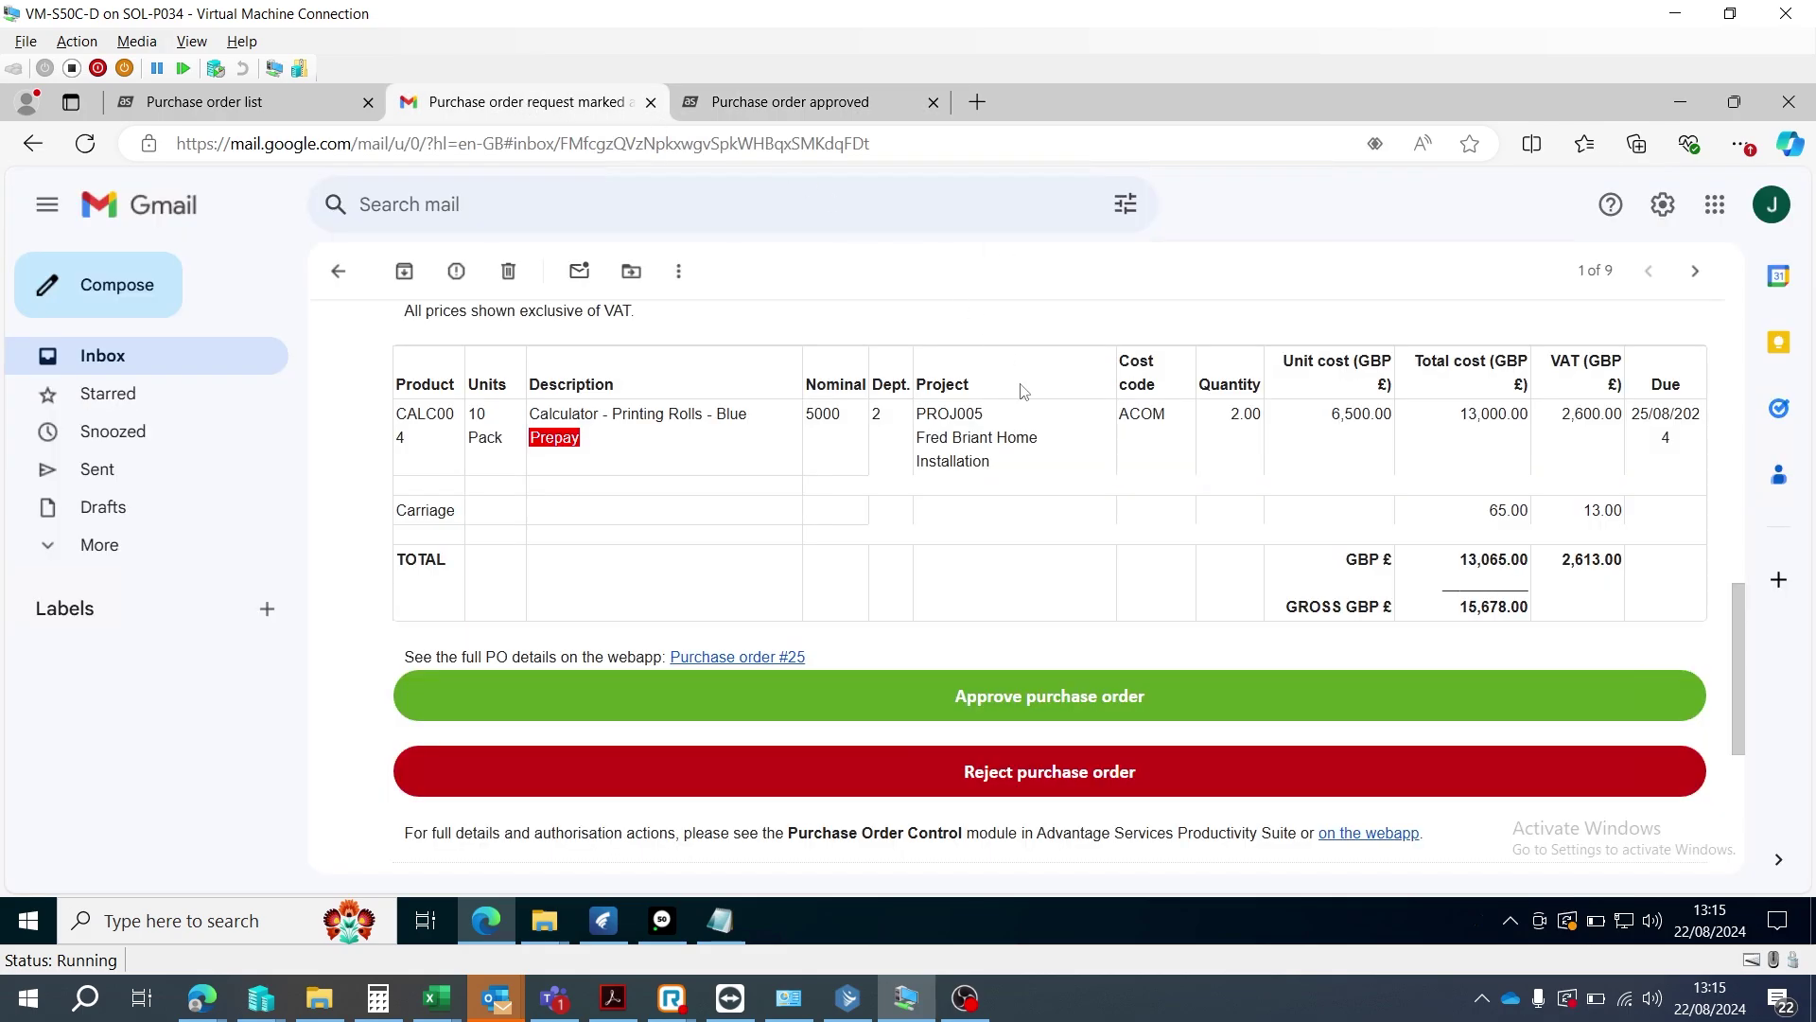
left_click(1038, 700)
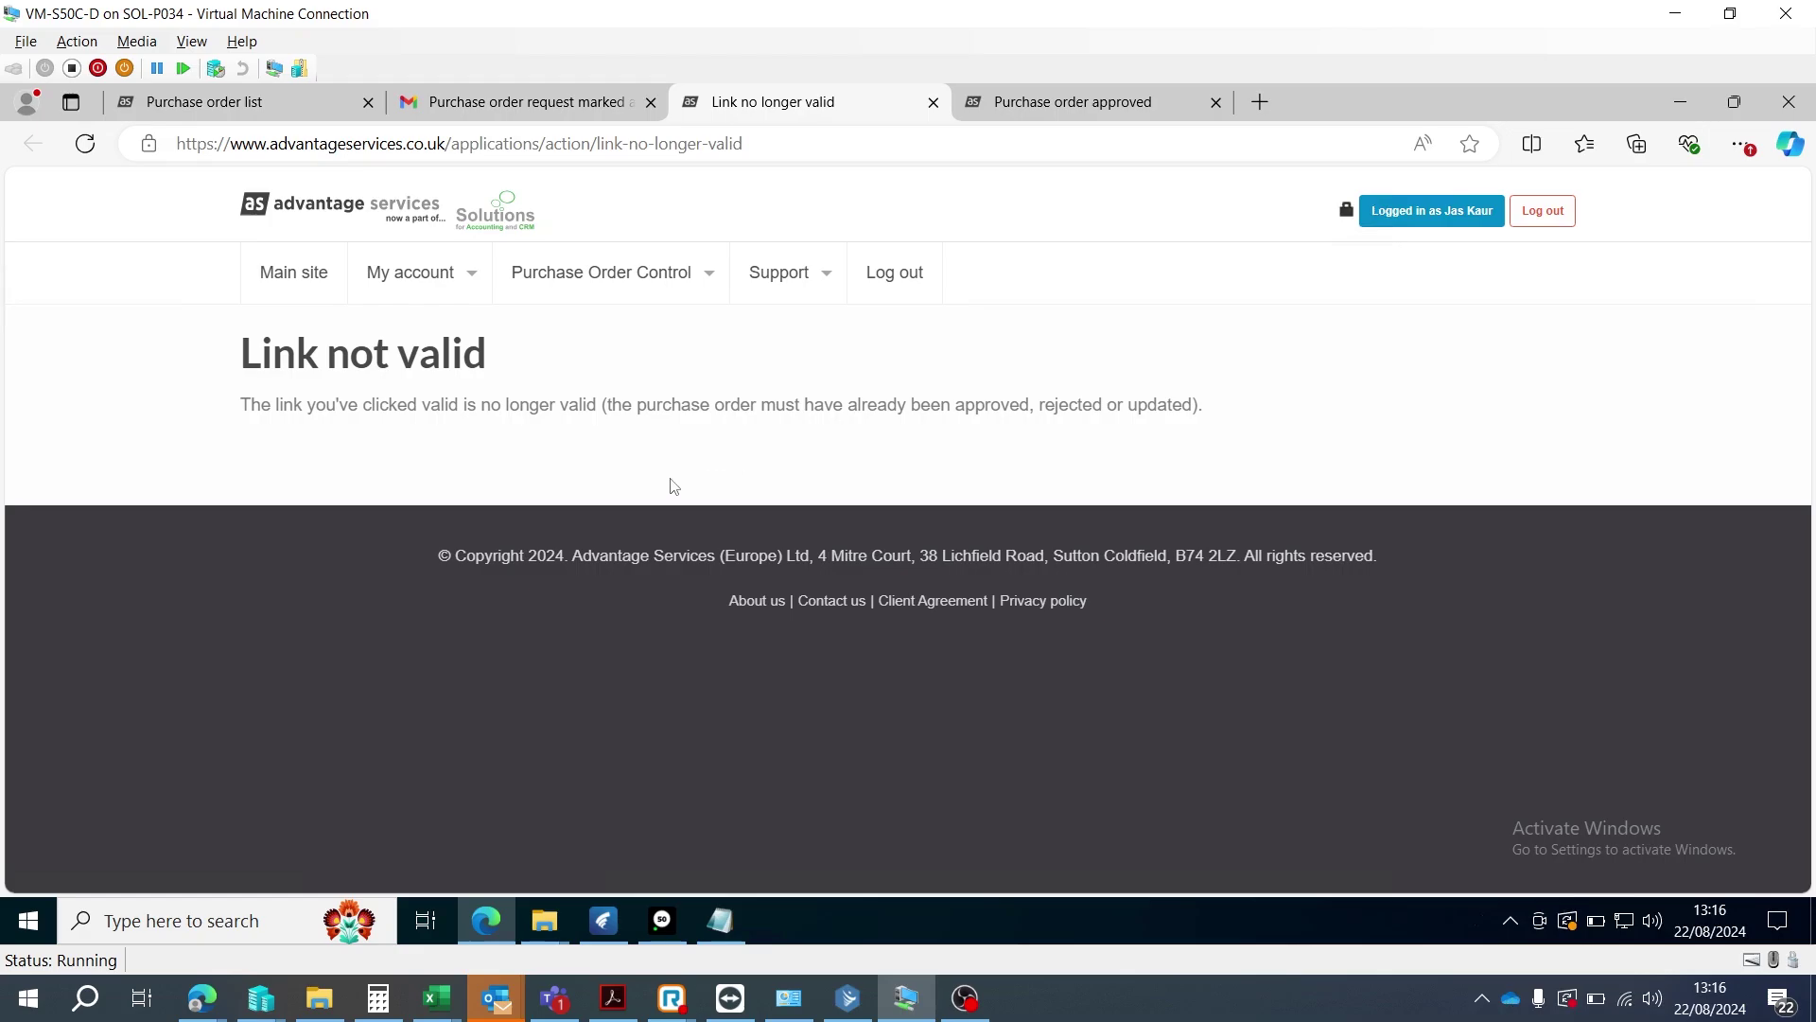
- Go back to the purchase order list and check the printing rolls order's status under my pending purchase orders
left_click(271, 102)
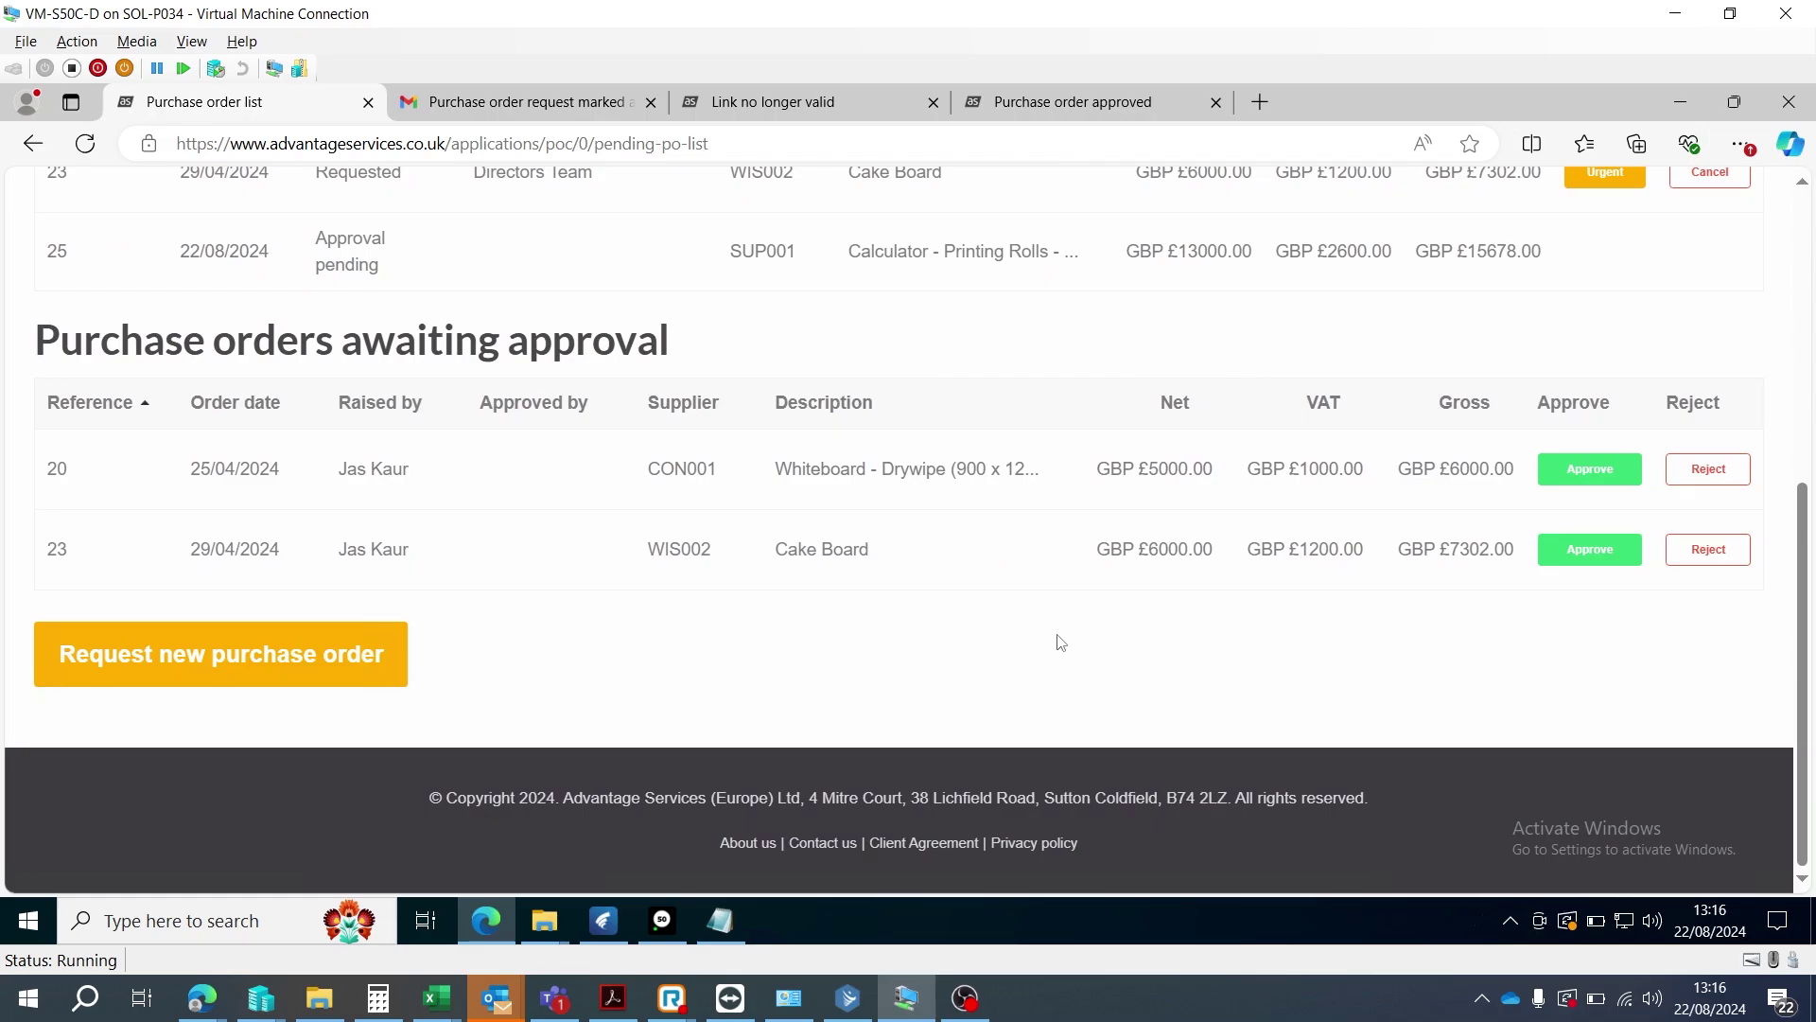
scroll(1060, 642, "up", 3)
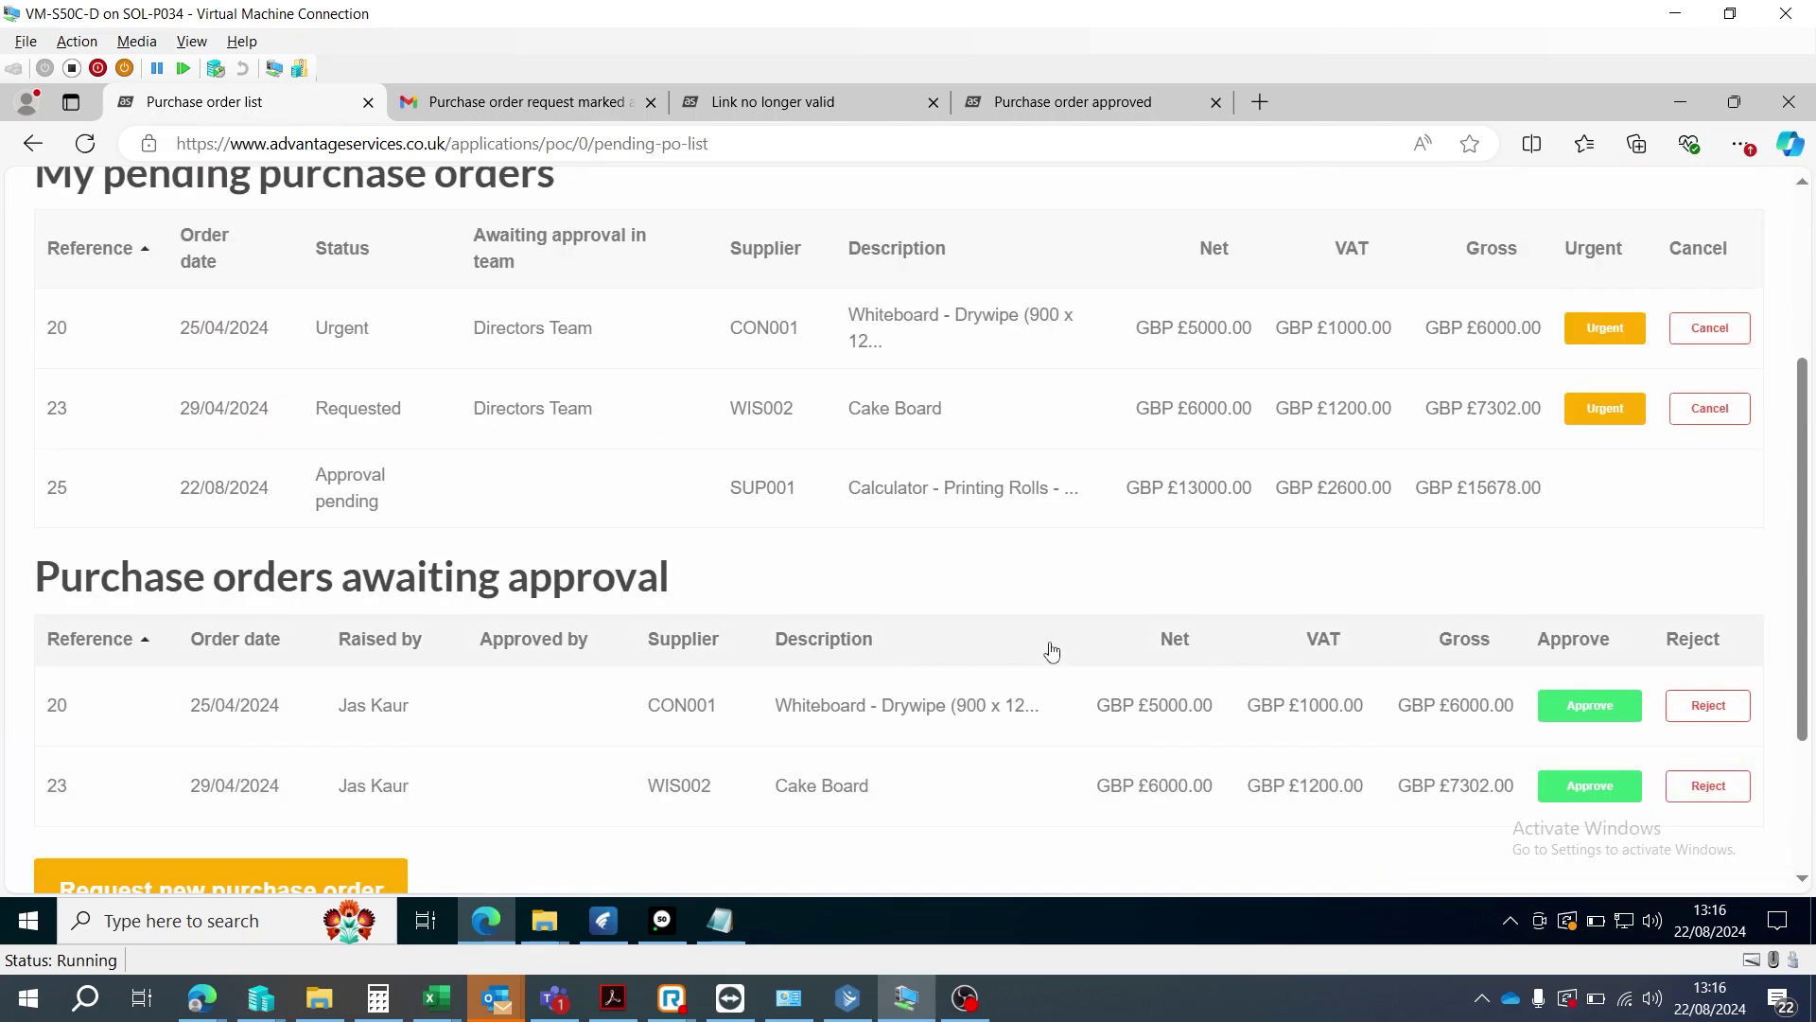
scroll(1053, 651, "up", 2)
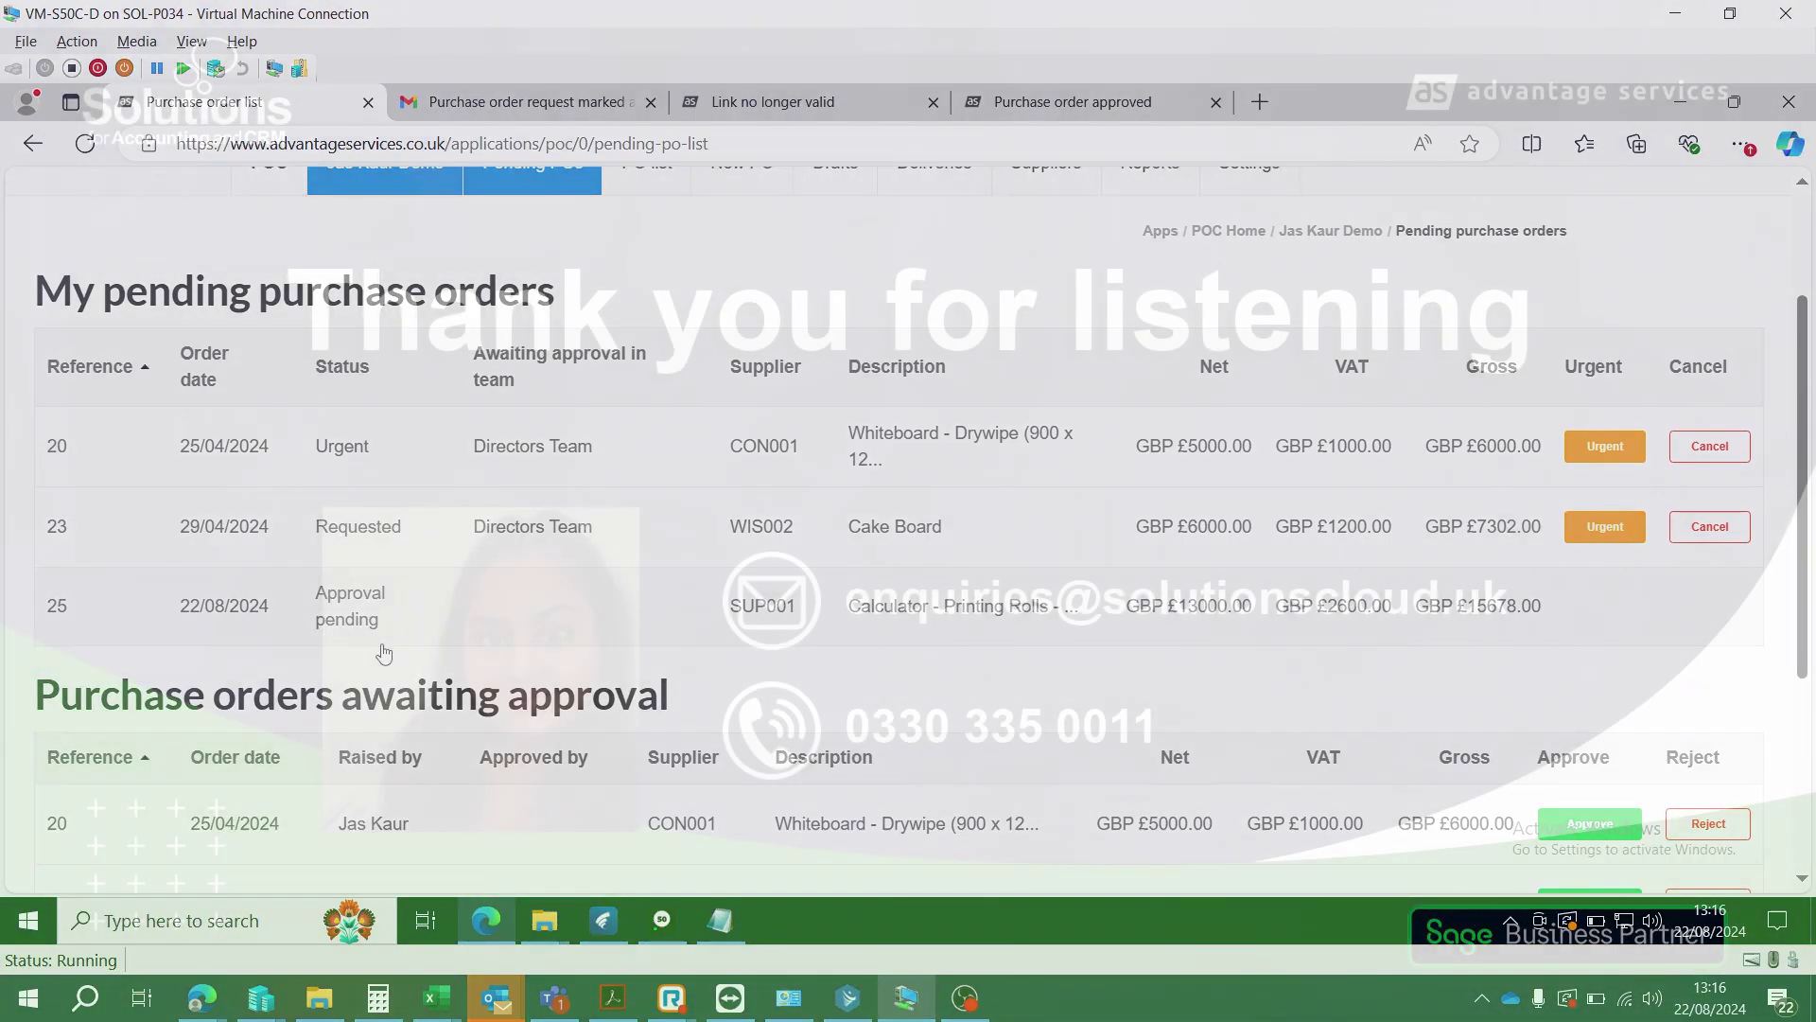